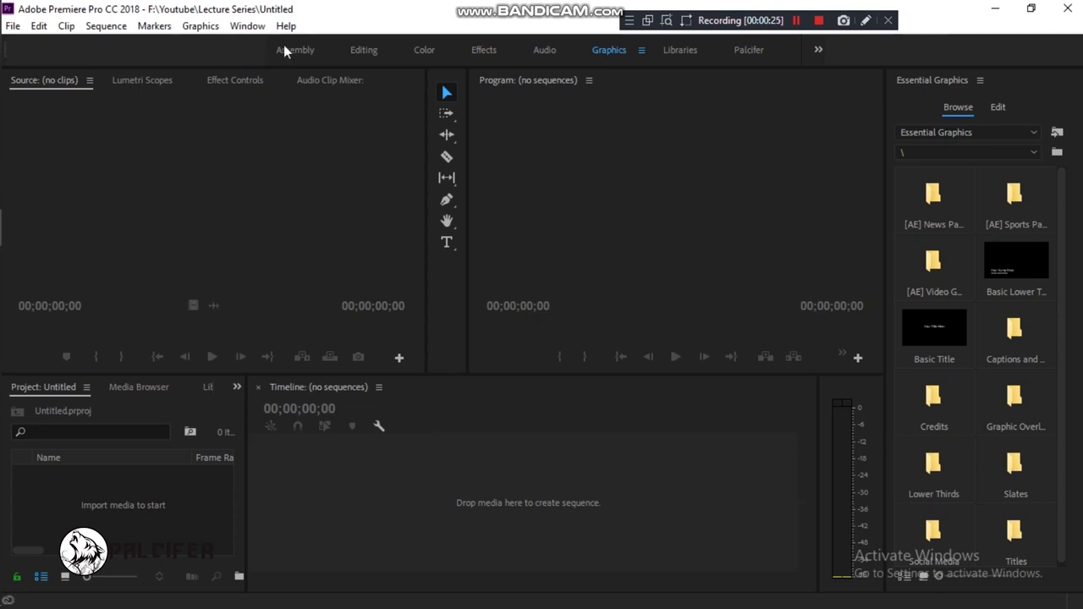
Step: Close the Lumetri Scopes panel through its panel menu
{"action": "left_click_drag", "start_coordinate": [235, 79], "coordinate": [588, 39]}
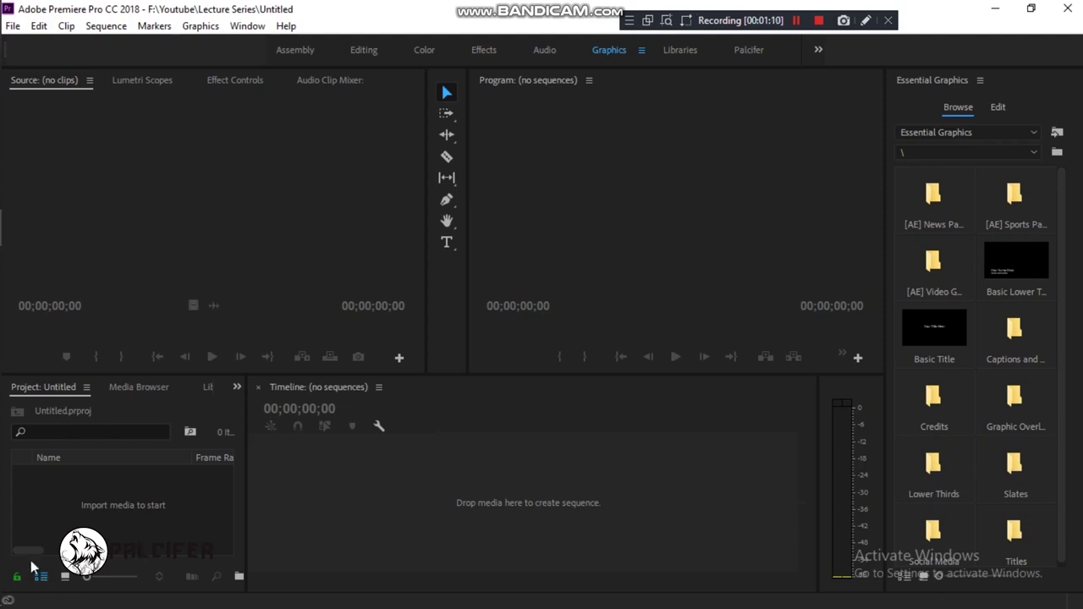
{"action": "left_click", "coordinate": [245, 27]}
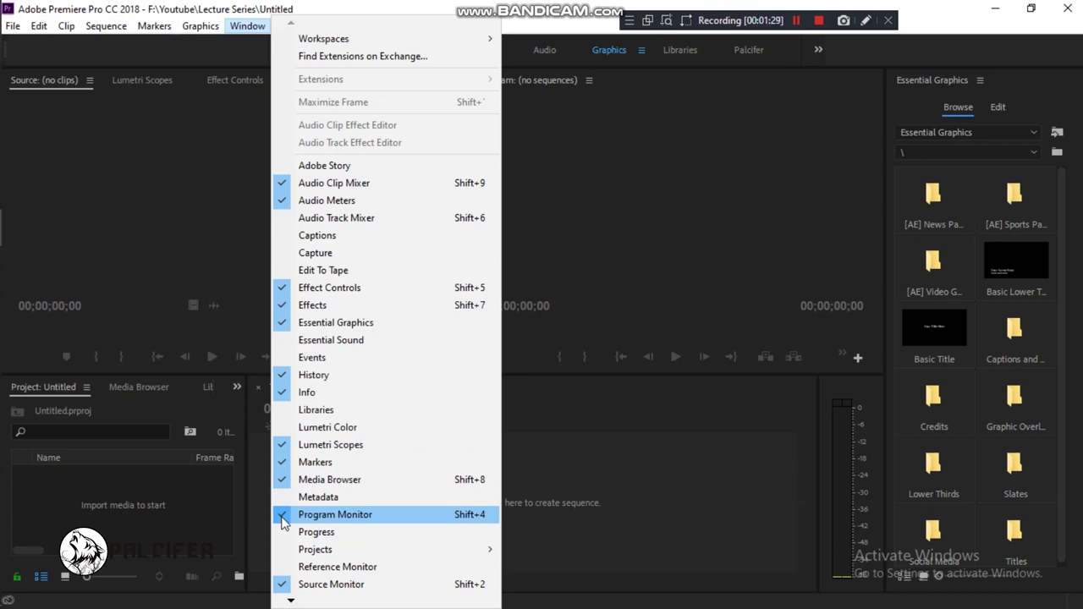
{"action": "left_click", "coordinate": [638, 456]}
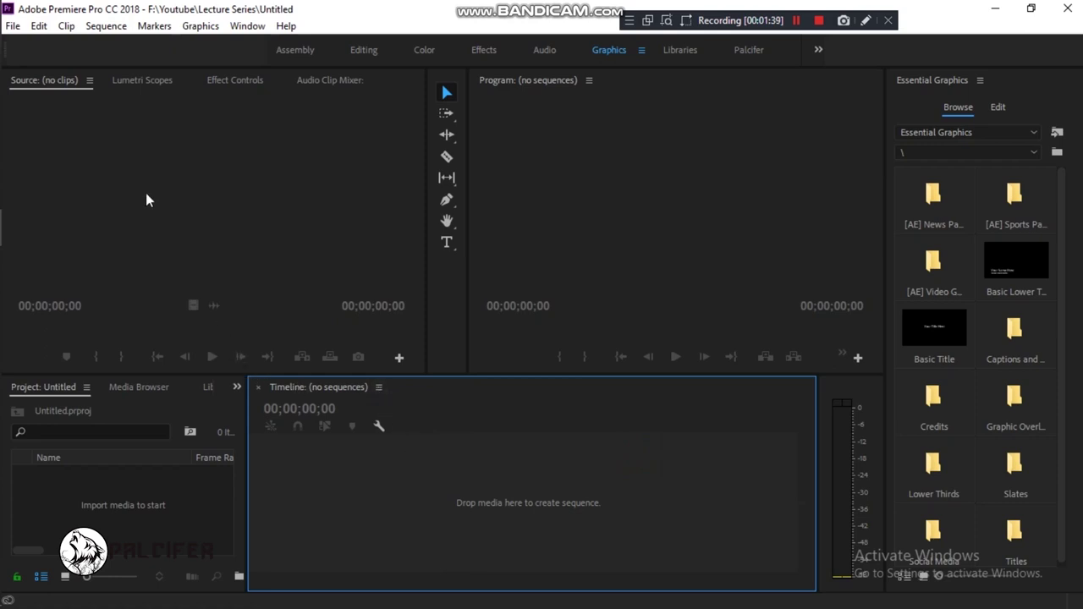
{"action": "left_click", "coordinate": [145, 80]}
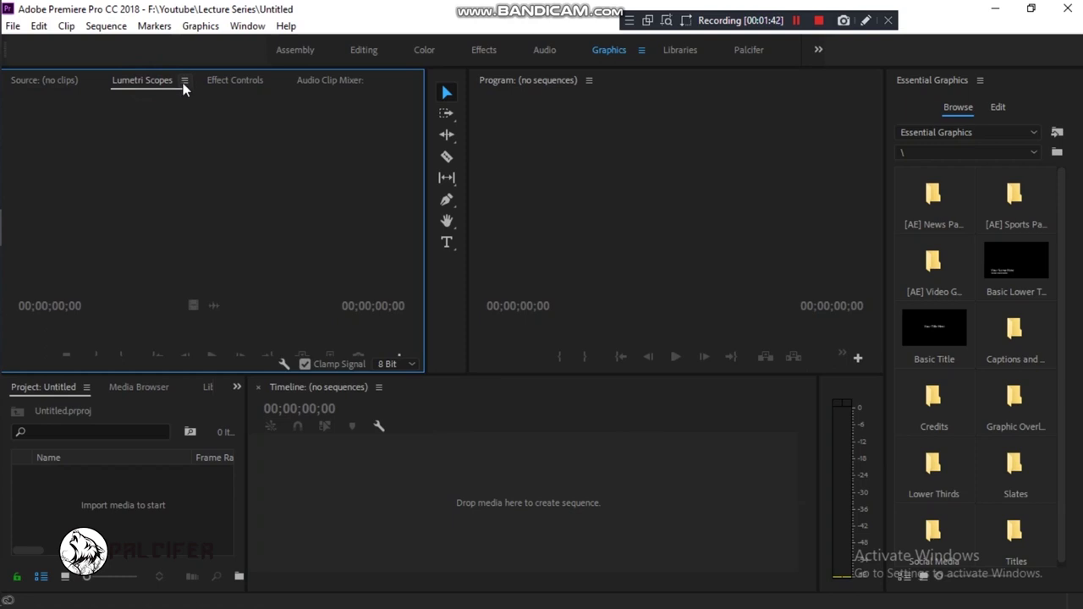
{"action": "left_click", "coordinate": [184, 81]}
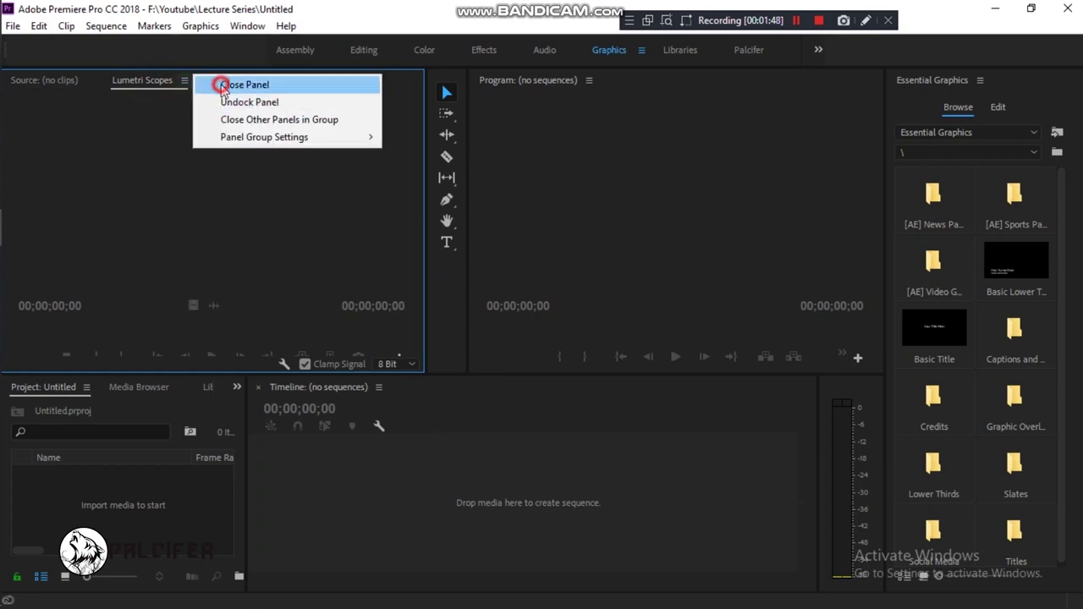
{"action": "left_click", "coordinate": [226, 84]}
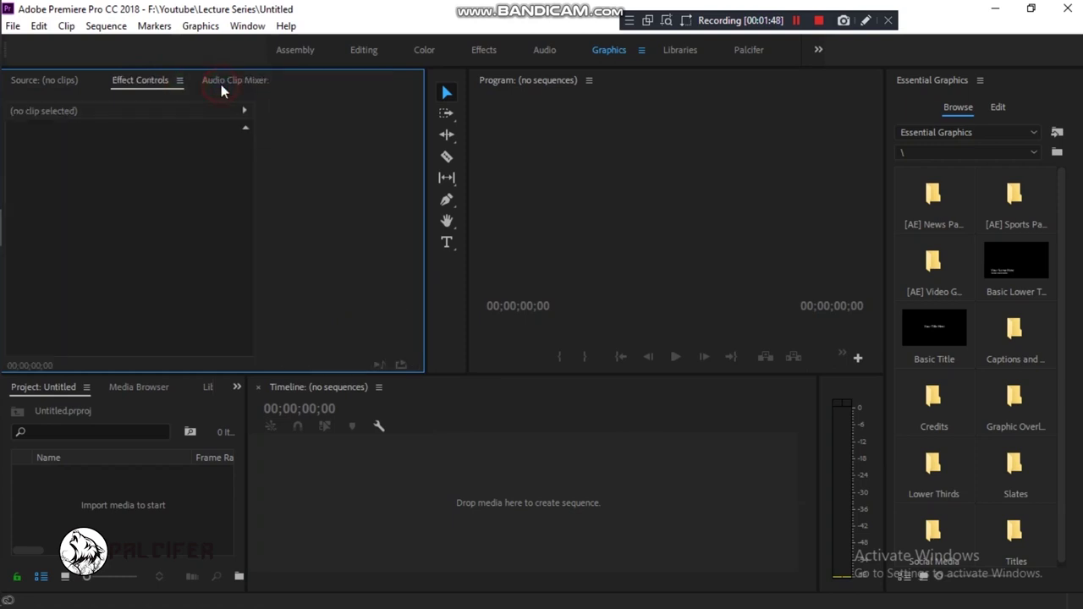
Step: Float Effect Controls as its own window, then dock it back into the Source group
{"action": "left_click", "coordinate": [179, 80]}
{"action": "left_click", "coordinate": [221, 101]}
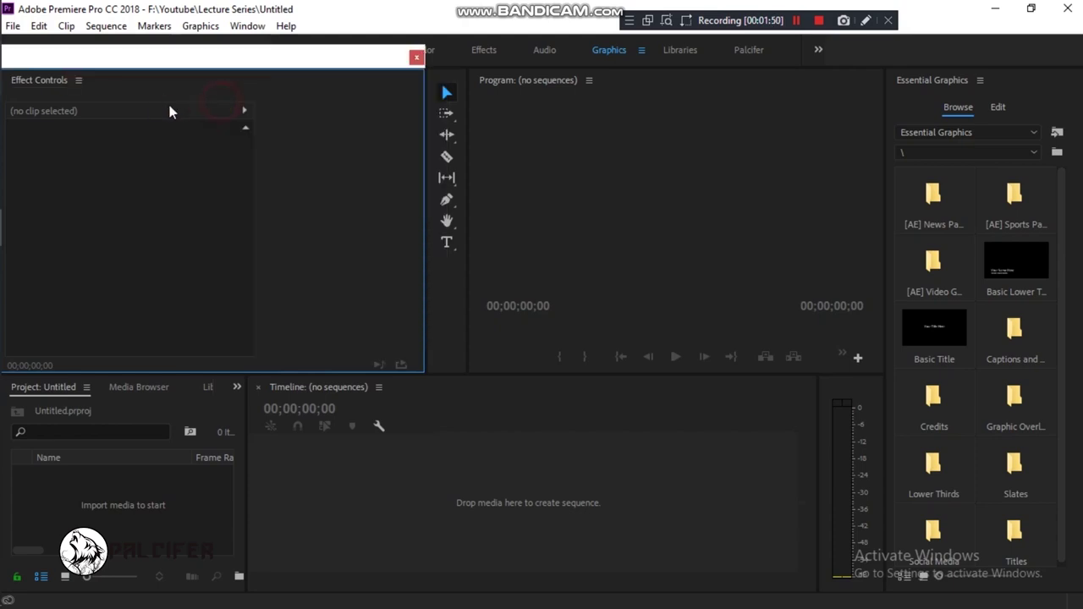
{"action": "mouse_move", "coordinate": [128, 55]}
{"action": "left_mouse_down"}
{"action": "mouse_move", "coordinate": [180, 68]}
{"action": "mouse_move", "coordinate": [195, 105]}
{"action": "mouse_move", "coordinate": [719, 96]}
{"action": "mouse_move", "coordinate": [963, 77]}
{"action": "mouse_move", "coordinate": [976, 102]}
{"action": "mouse_move", "coordinate": [588, 39]}
{"action": "mouse_move", "coordinate": [452, 31]}
{"action": "mouse_move", "coordinate": [440, 206]}
{"action": "left_mouse_up"}
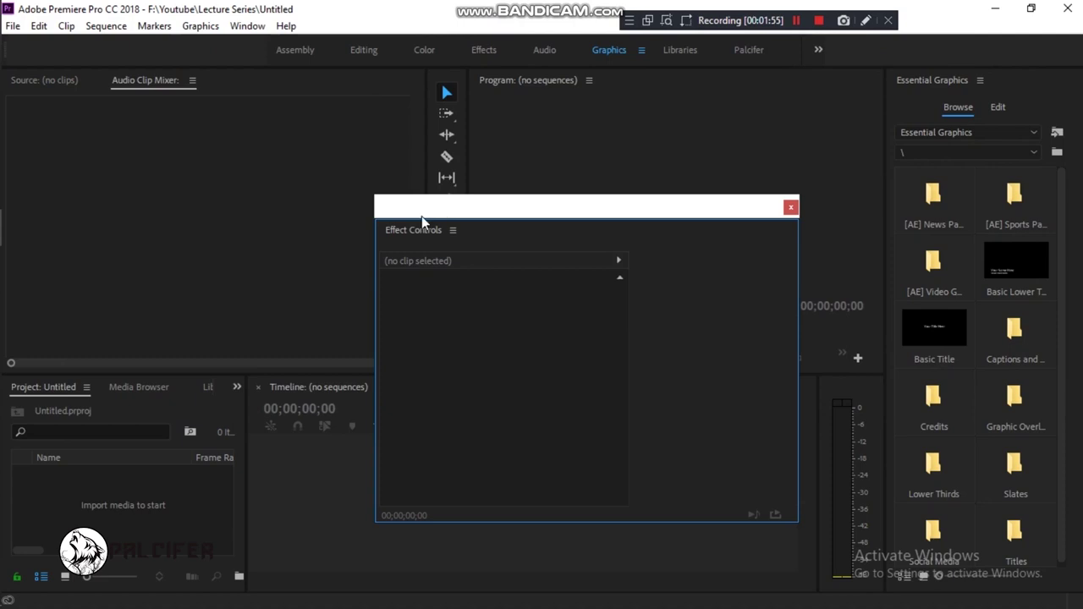
{"action": "mouse_move", "coordinate": [417, 235]}
{"action": "left_mouse_down"}
{"action": "mouse_move", "coordinate": [221, 98]}
{"action": "mouse_move", "coordinate": [229, 89]}
{"action": "left_mouse_up"}
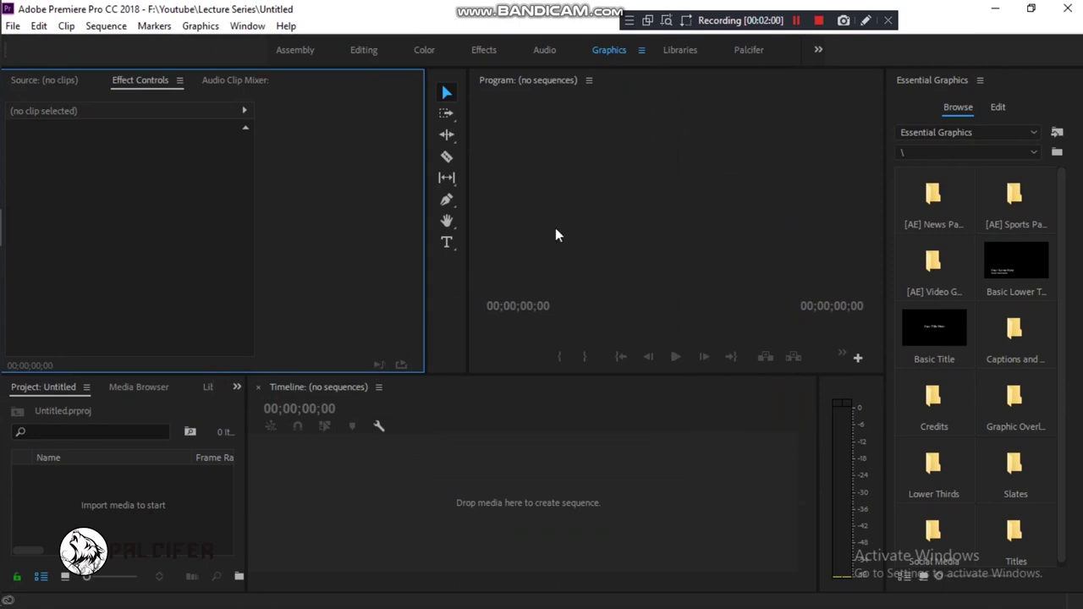
{"action": "left_click", "coordinate": [456, 83]}
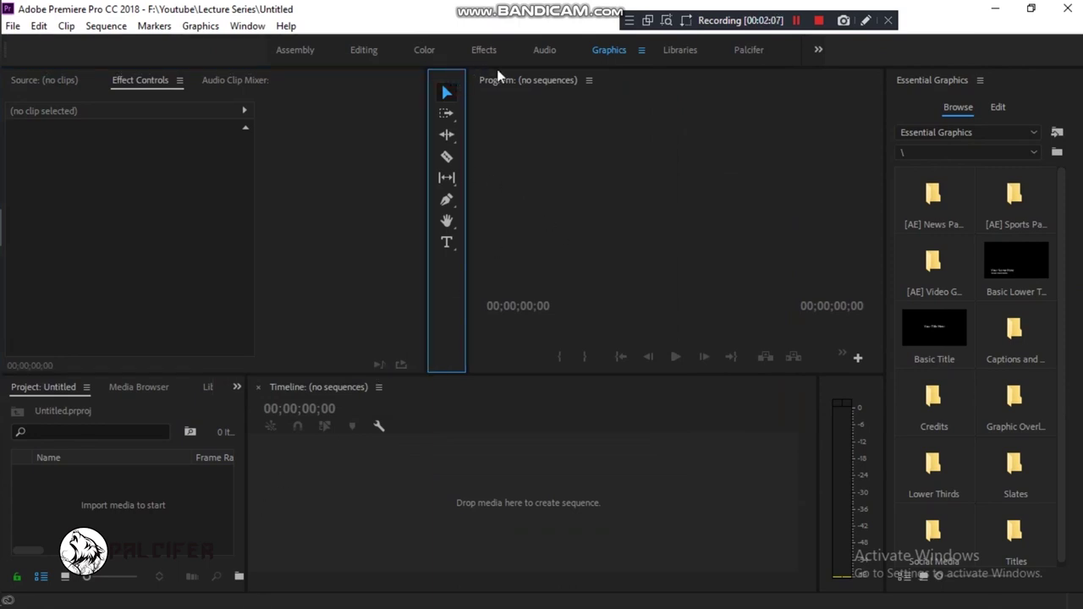
{"action": "left_click", "coordinate": [522, 85]}
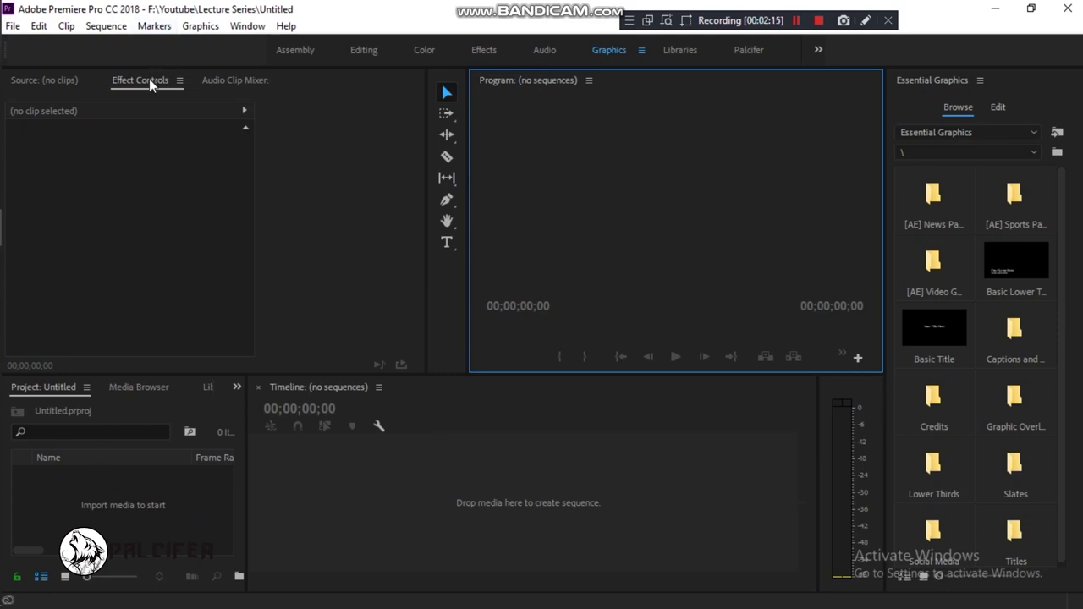
Step: Show the Effects panel and close the Audio Clip Mixer panel
{"action": "left_click", "coordinate": [250, 27]}
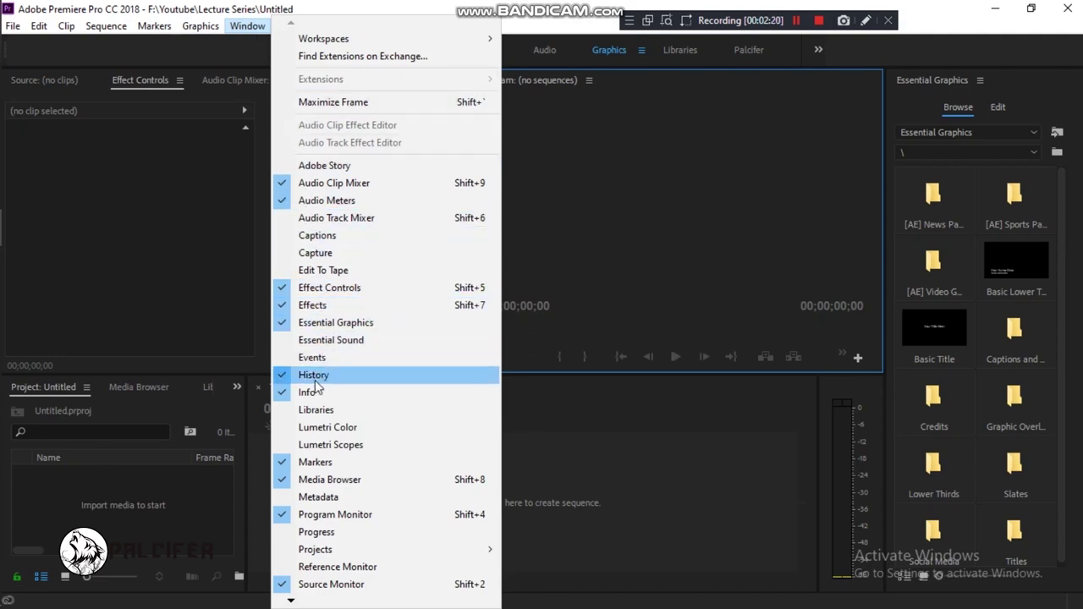
{"action": "left_click", "coordinate": [306, 308]}
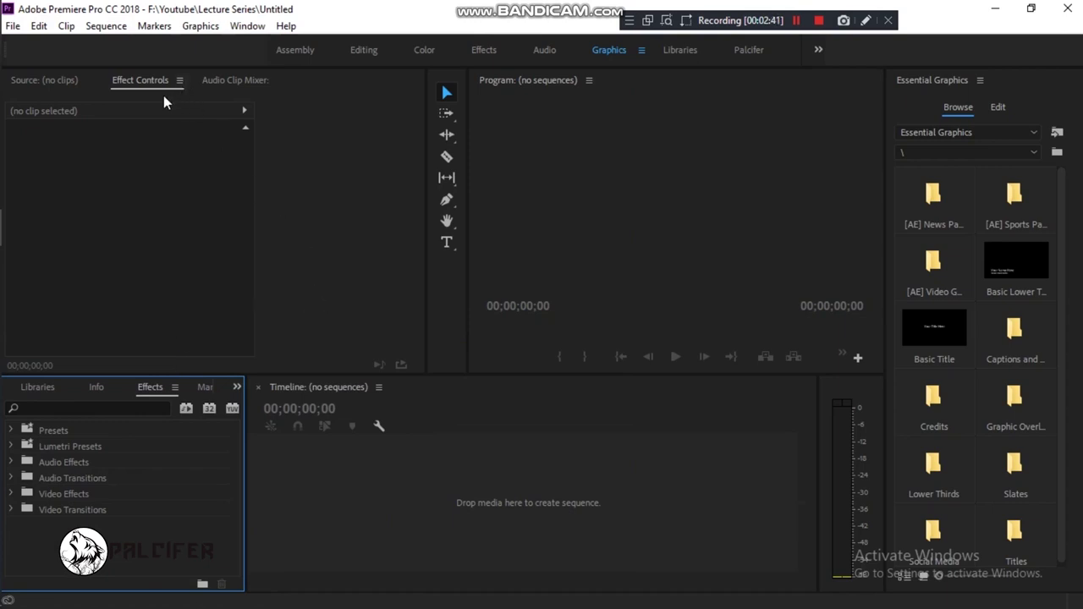
{"action": "left_click", "coordinate": [39, 83]}
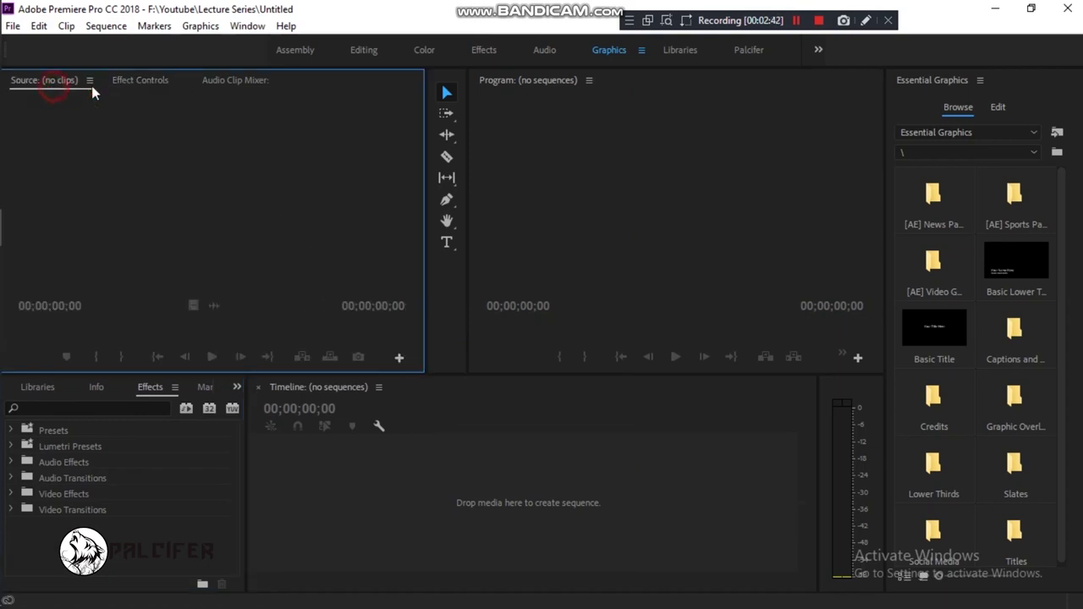
{"action": "left_click", "coordinate": [237, 86]}
{"action": "left_click", "coordinate": [282, 81]}
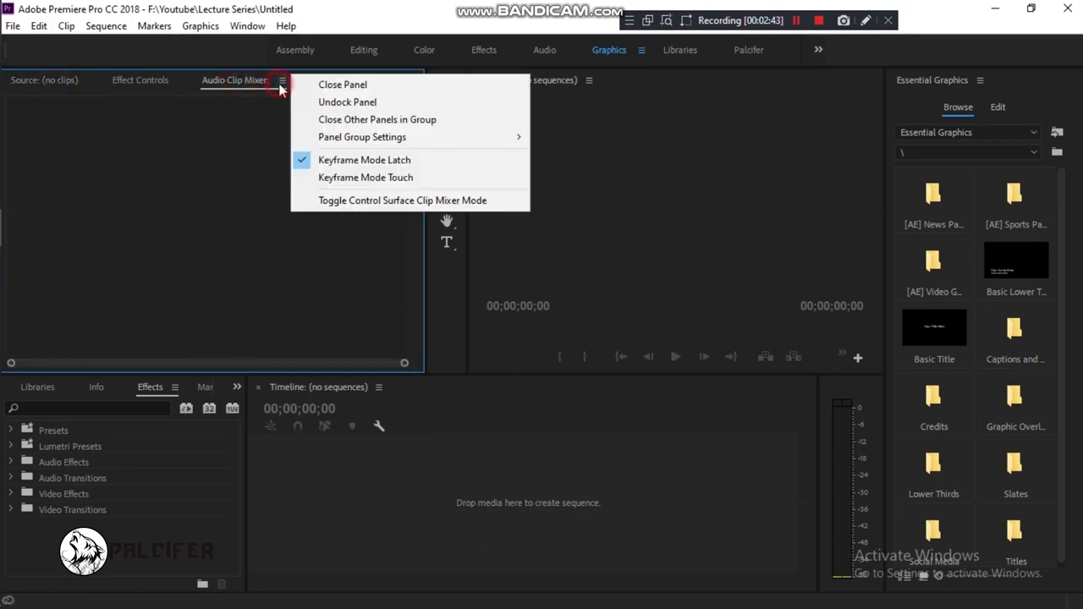
{"action": "left_click", "coordinate": [341, 86]}
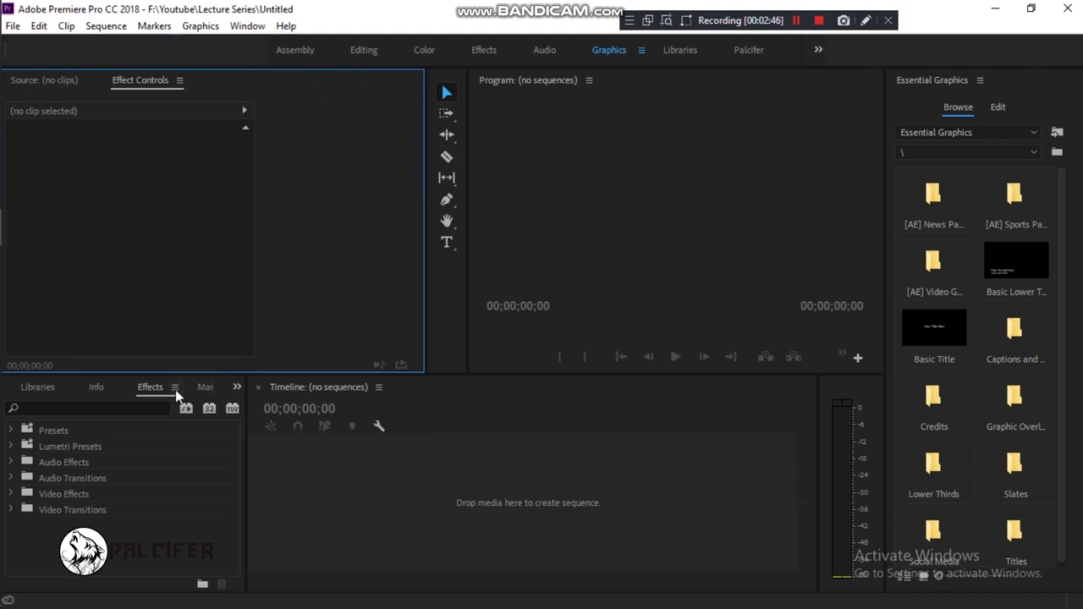
Step: Close the Info and Libraries panels
{"action": "left_click", "coordinate": [98, 391]}
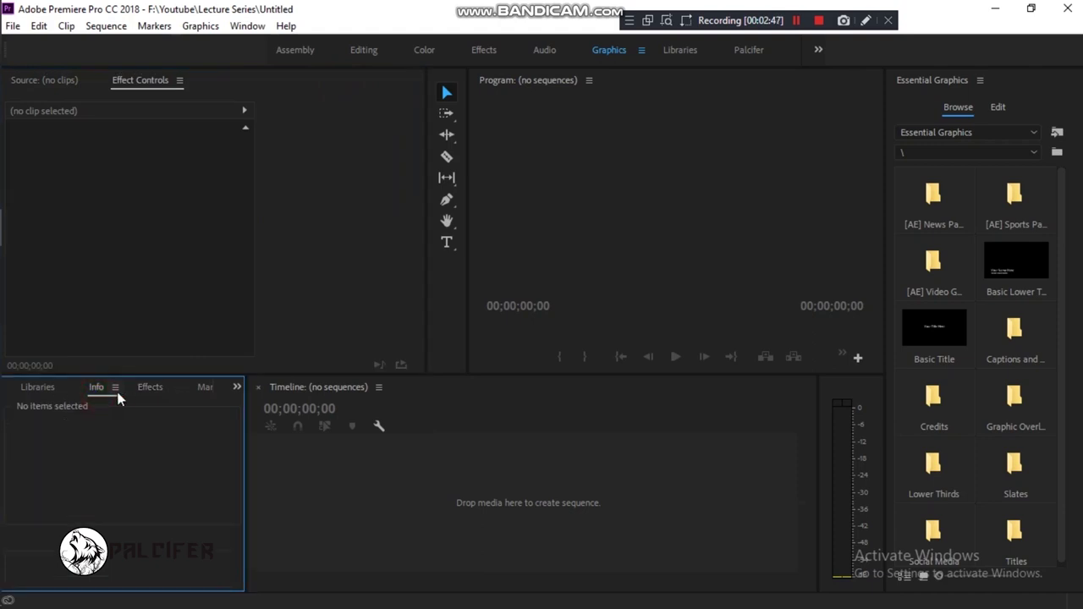
{"action": "left_click", "coordinate": [116, 388]}
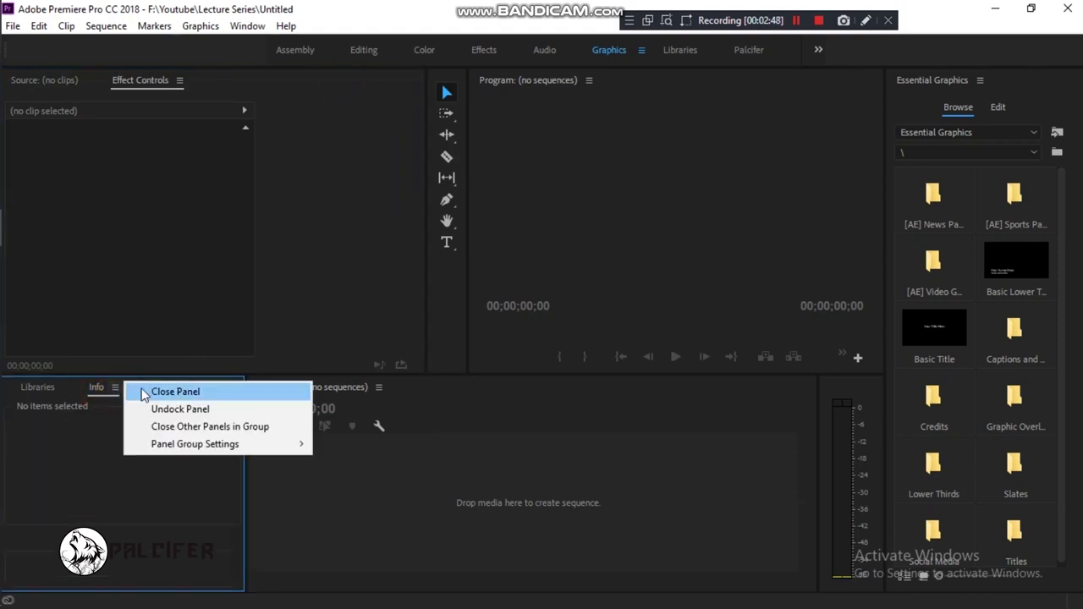
{"action": "left_click", "coordinate": [142, 392]}
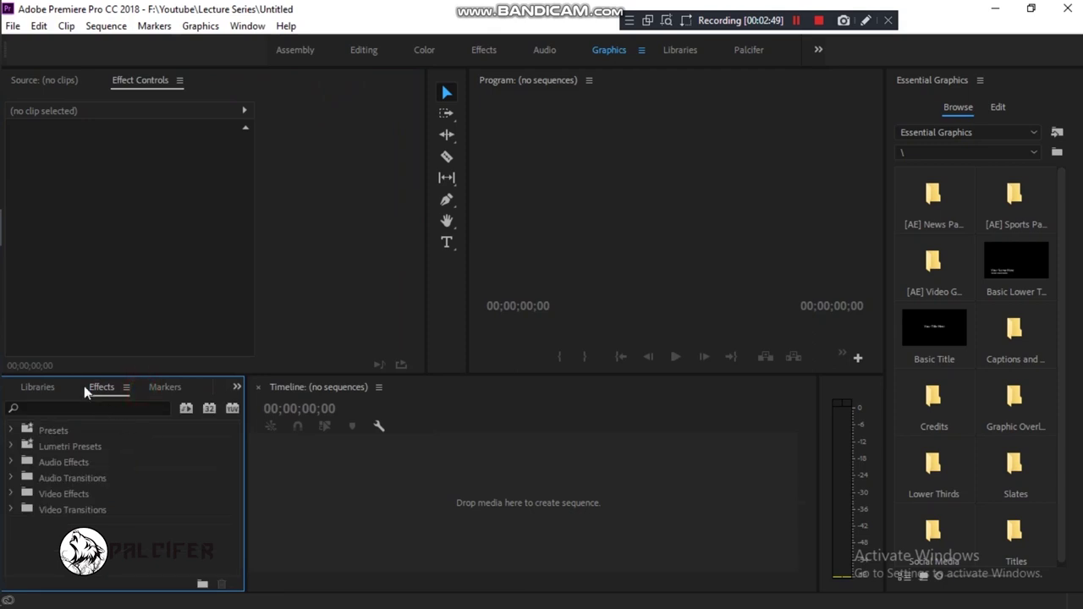
{"action": "left_click", "coordinate": [31, 390]}
{"action": "left_click", "coordinate": [83, 387]}
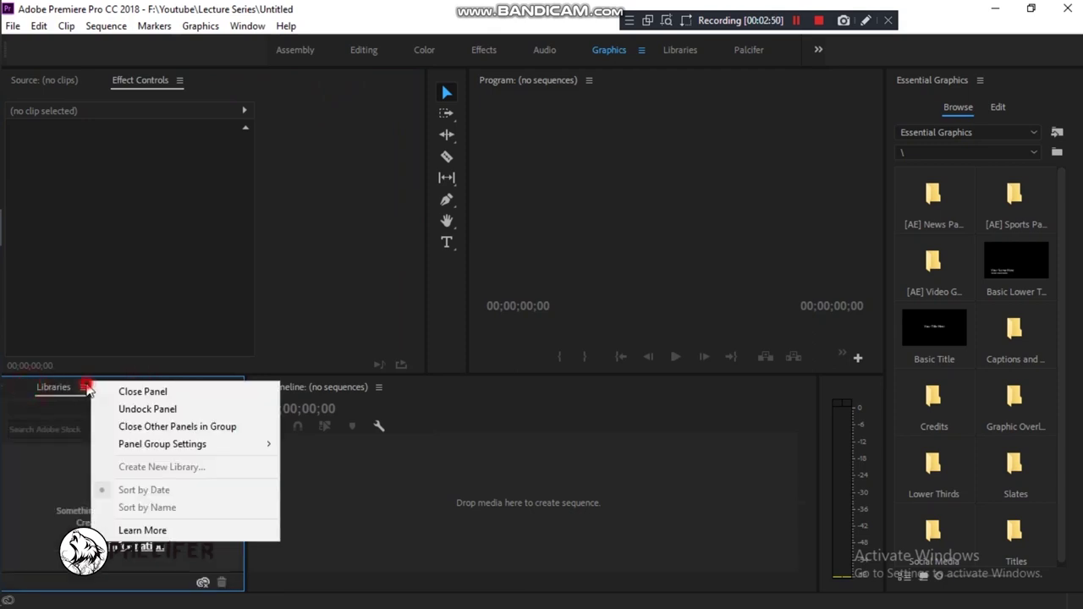
{"action": "left_click", "coordinate": [118, 405]}
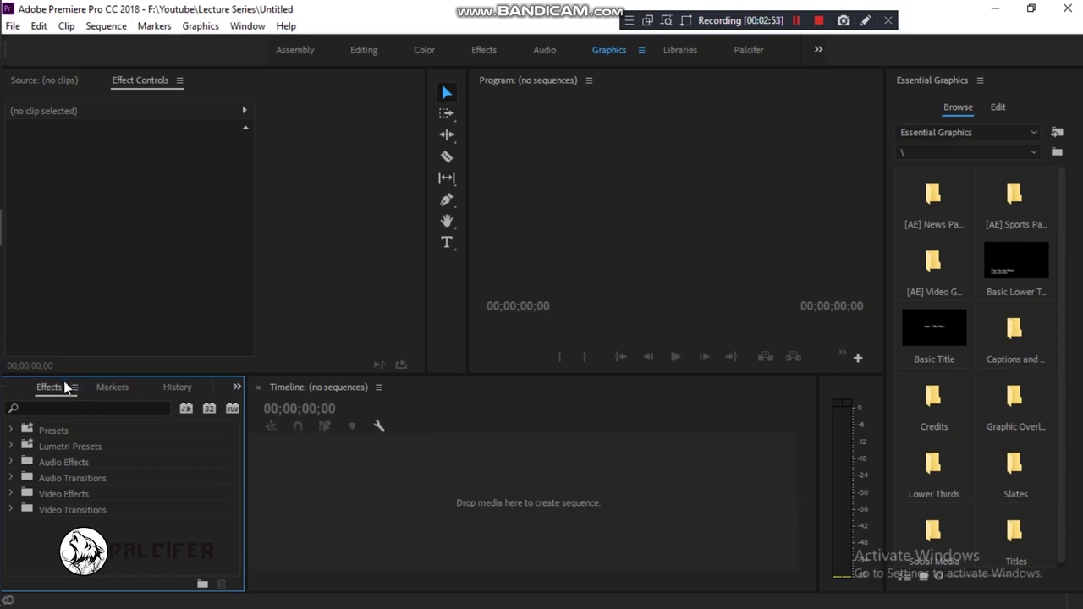
Step: Close the Markers, History and Media Browser panels
{"action": "left_click", "coordinate": [117, 388]}
{"action": "left_click", "coordinate": [141, 387]}
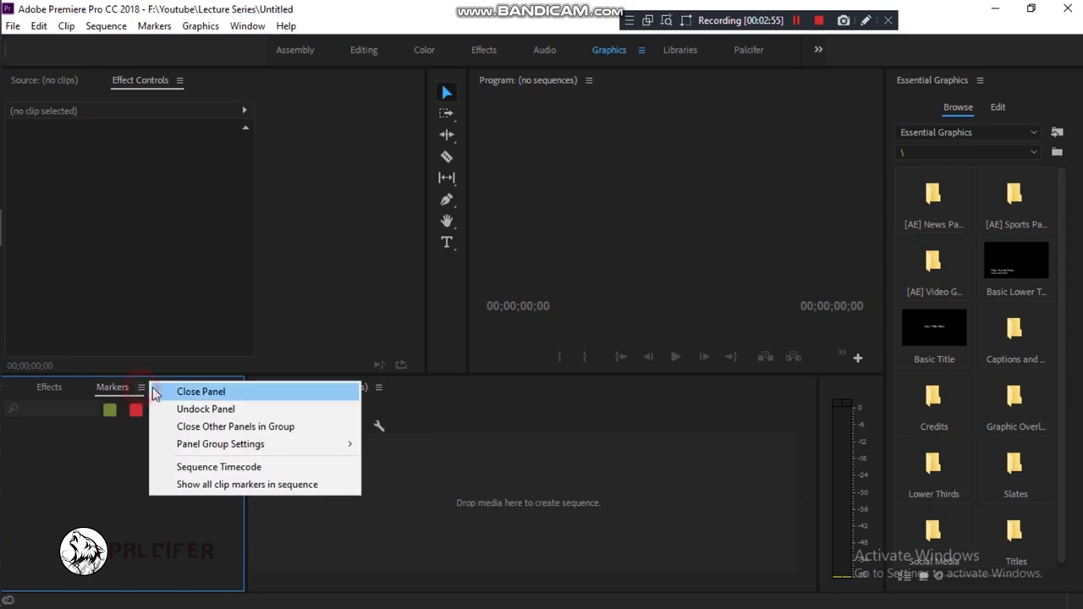
{"action": "left_click", "coordinate": [170, 392]}
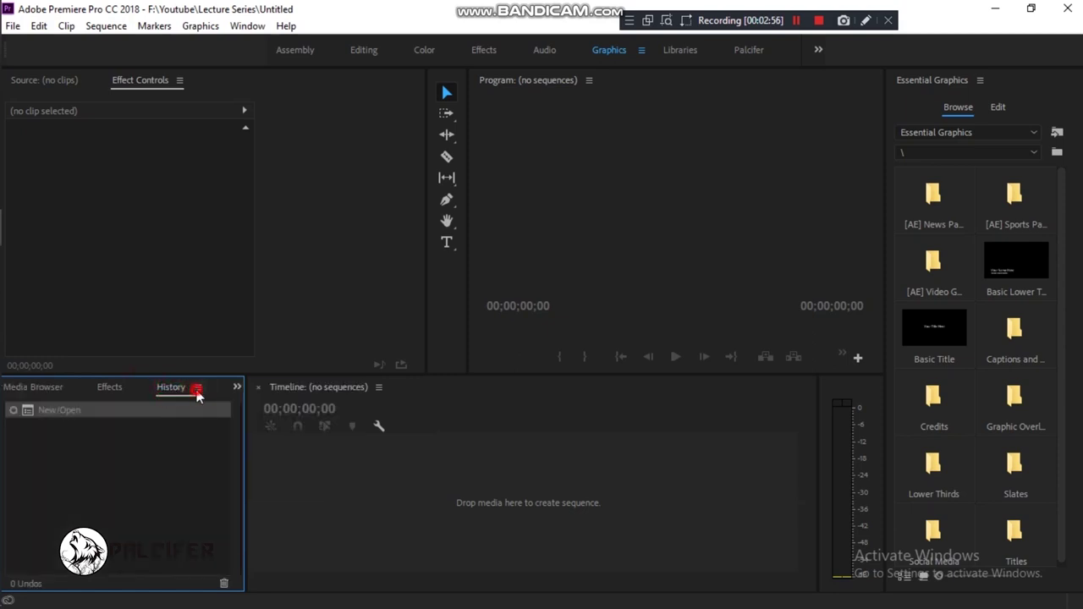
{"action": "left_click", "coordinate": [197, 389]}
{"action": "left_click", "coordinate": [217, 388]}
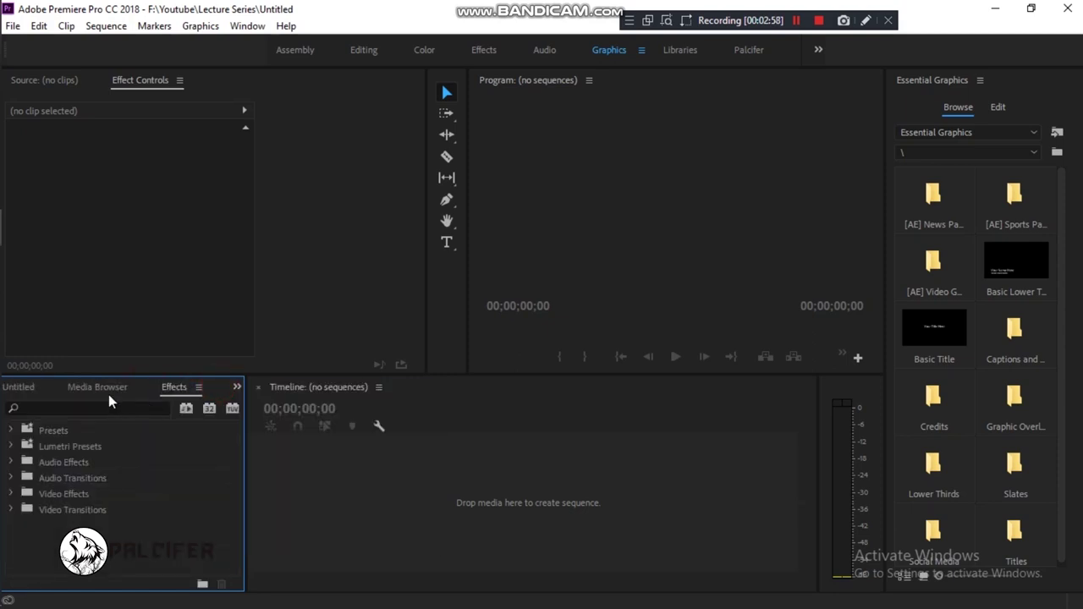
{"action": "left_click", "coordinate": [109, 395]}
{"action": "left_click", "coordinate": [138, 388]}
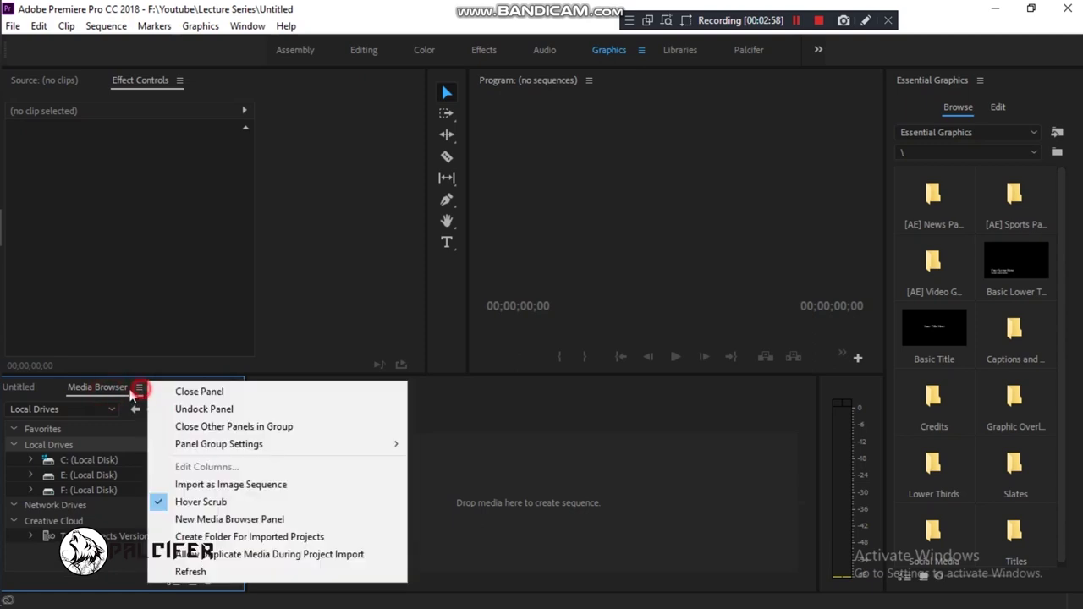
{"action": "left_click", "coordinate": [210, 391]}
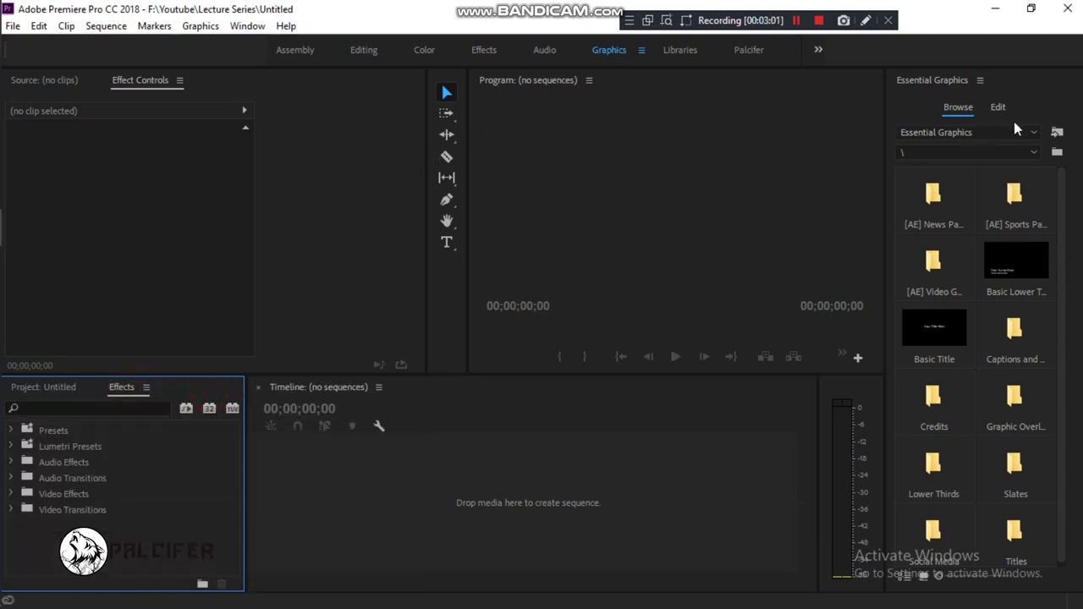
Step: Close the Essential Graphics panel using its panel menu
{"action": "left_click", "coordinate": [980, 81]}
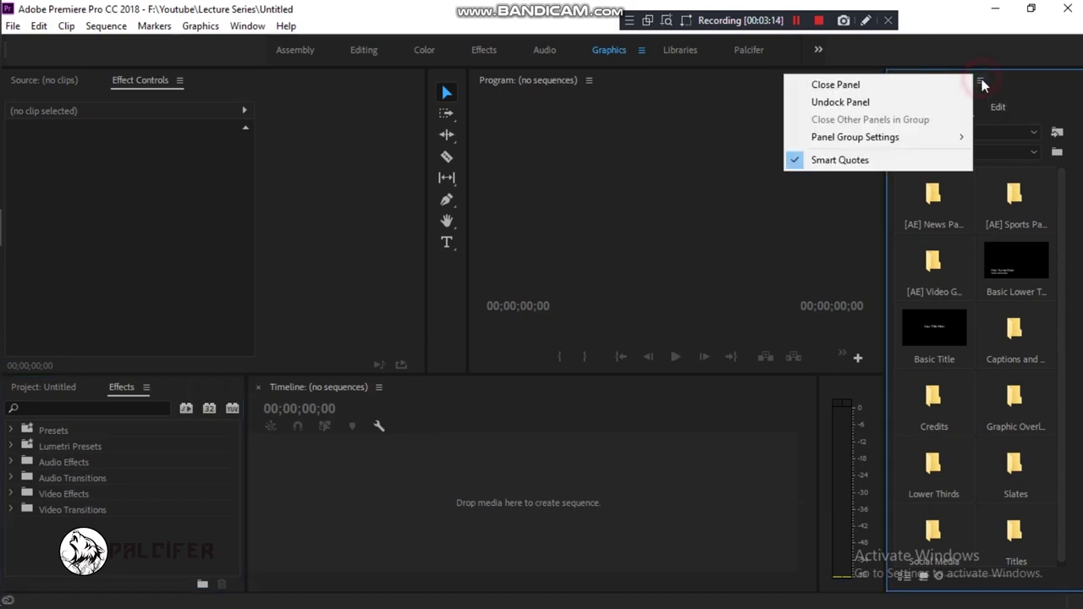
{"action": "left_click", "coordinate": [917, 88]}
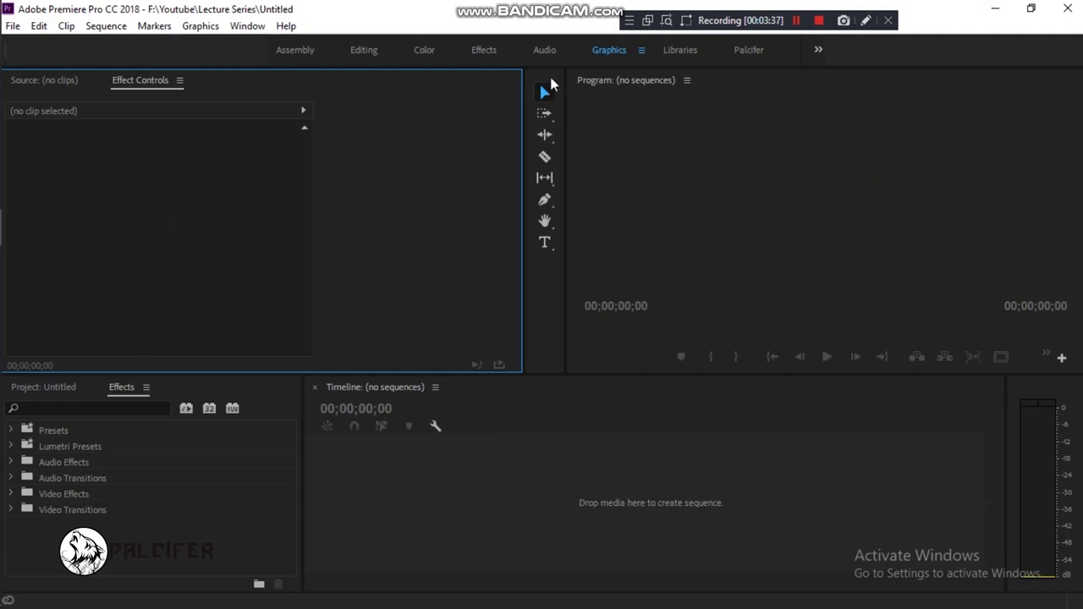
Step: Dock the tools beside the Timeline and Effects as a tall right column, then widen Program
{"action": "left_click_drag", "start_coordinate": [550, 85], "coordinate": [387, 410]}
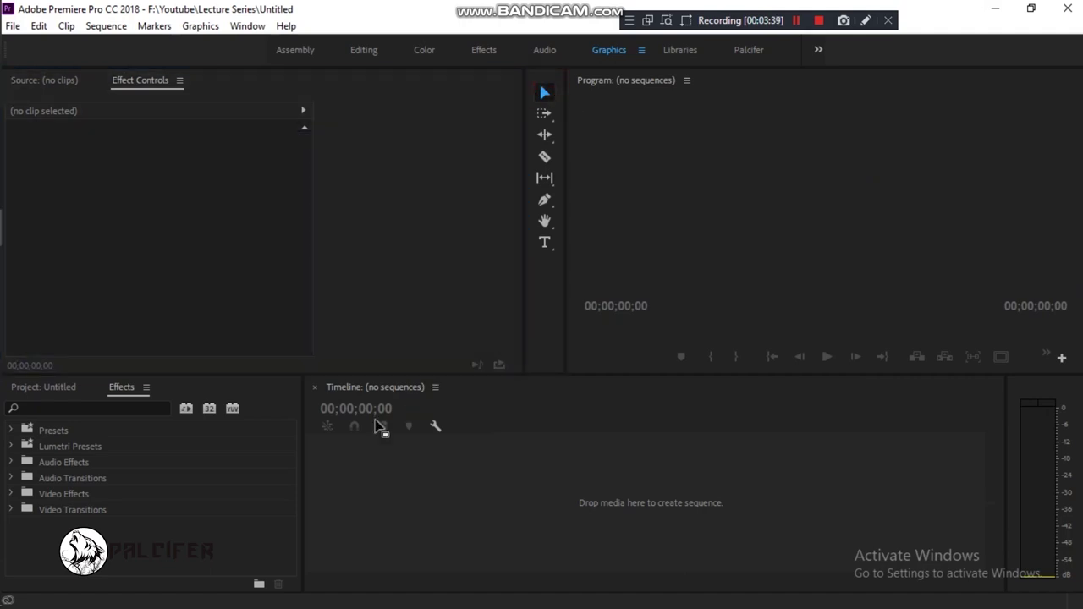
{"action": "left_click_drag", "start_coordinate": [387, 411], "coordinate": [310, 472]}
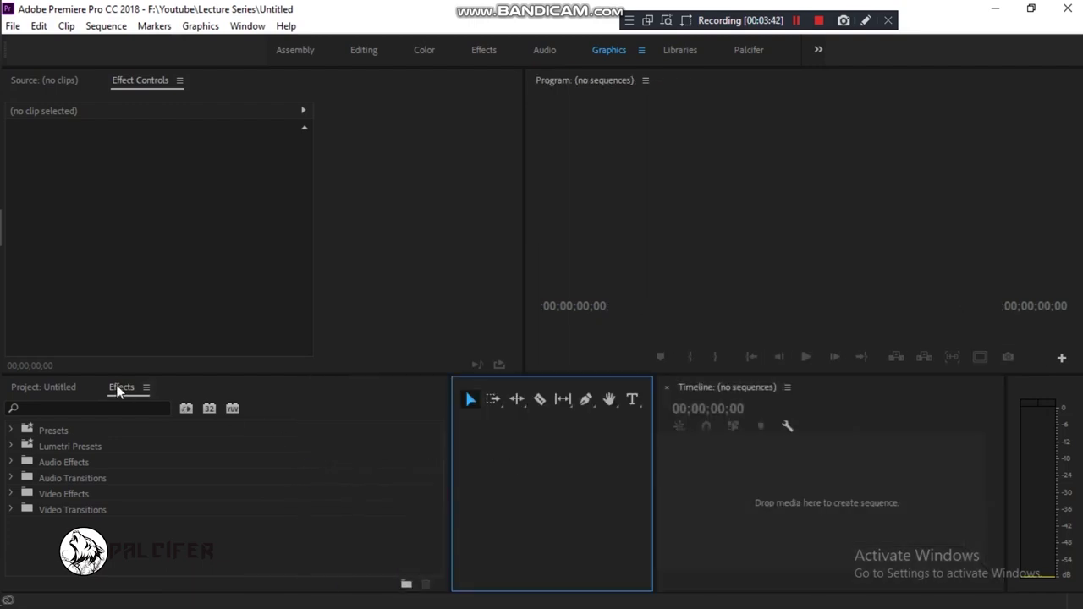
{"action": "left_click_drag", "start_coordinate": [119, 388], "coordinate": [1045, 125]}
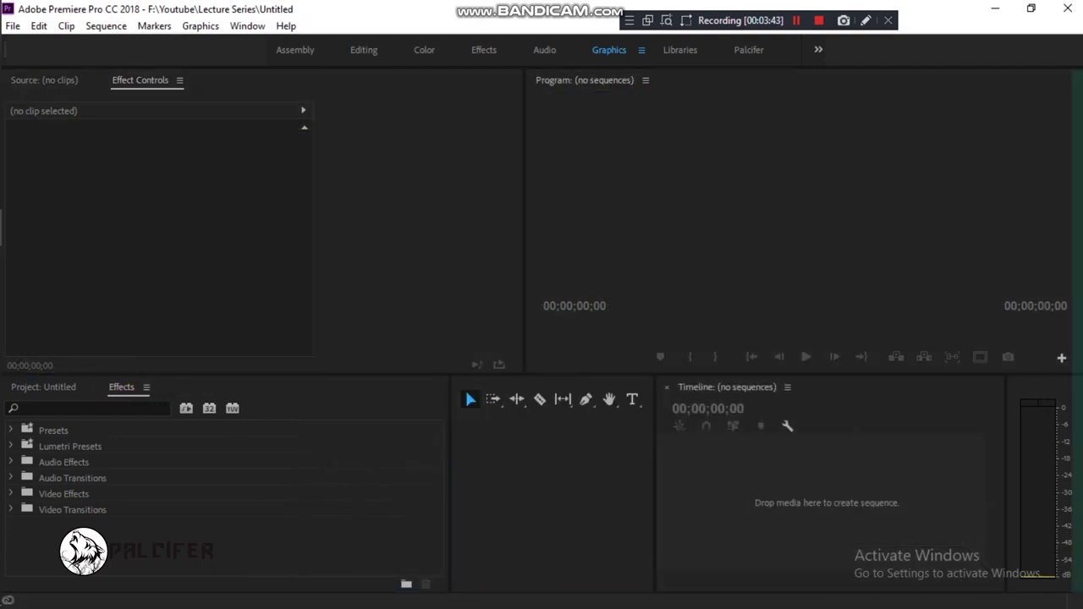
{"action": "left_click_drag", "start_coordinate": [1045, 125], "coordinate": [1079, 93]}
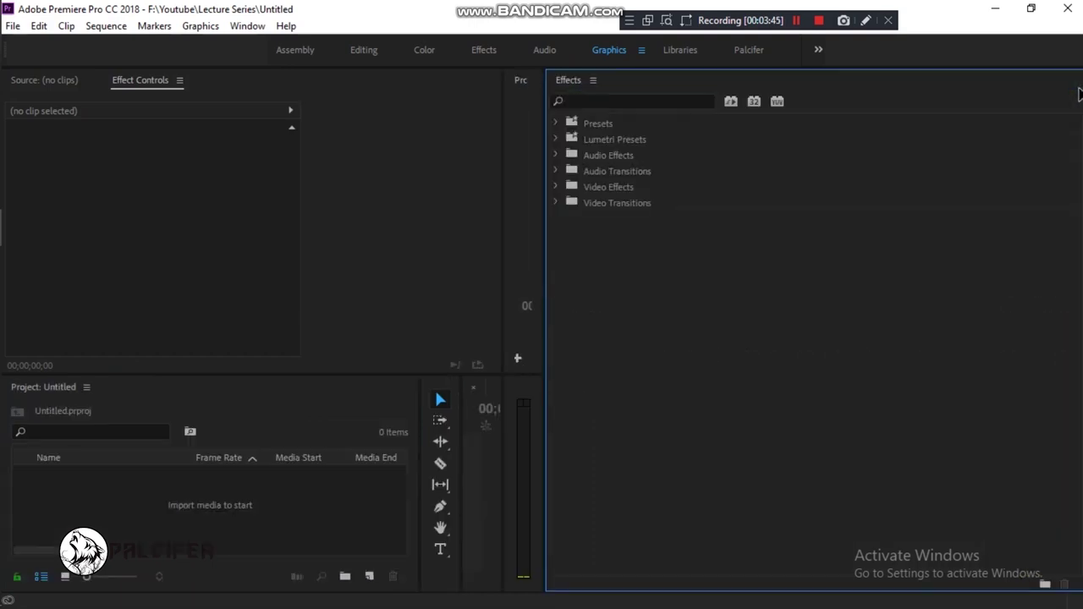
{"action": "left_click", "coordinate": [543, 210]}
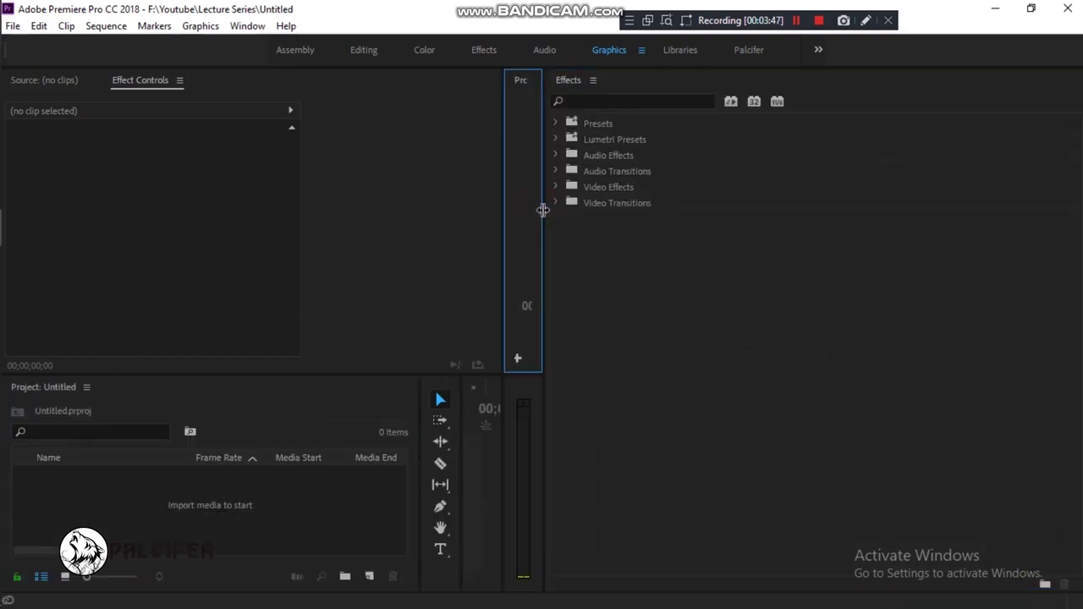
{"action": "left_click_drag", "start_coordinate": [543, 209], "coordinate": [936, 210]}
Step: Move the Source panel into the right-hand column with Effects
{"action": "left_click_drag", "start_coordinate": [491, 203], "coordinate": [275, 203]}
{"action": "left_click", "coordinate": [58, 84]}
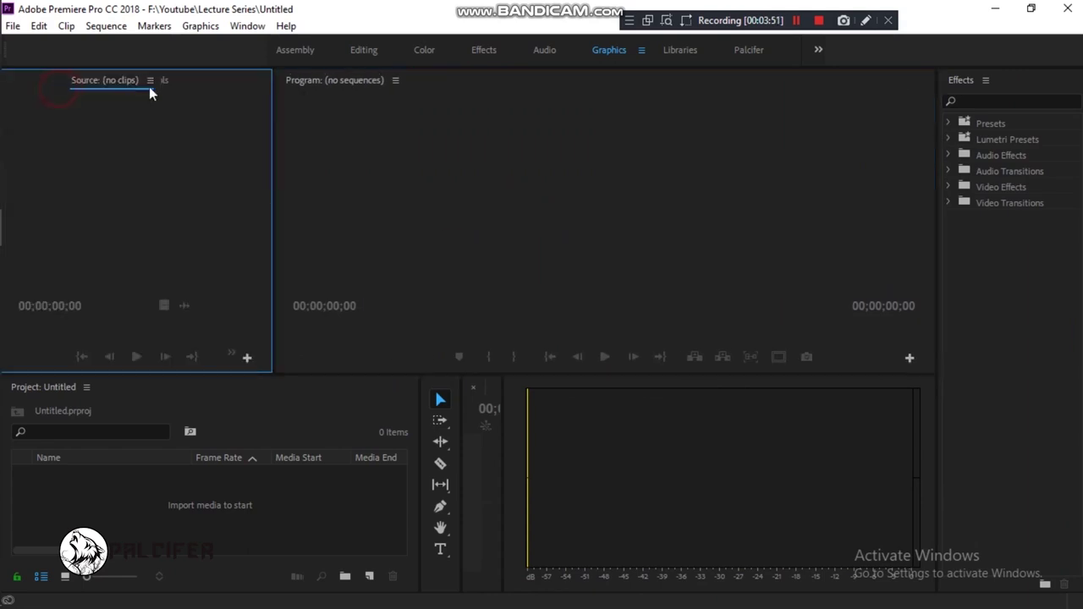
{"action": "mouse_move", "coordinate": [151, 94]}
{"action": "left_mouse_down"}
{"action": "mouse_move", "coordinate": [1028, 90]}
{"action": "mouse_move", "coordinate": [1019, 80]}
{"action": "left_mouse_up"}
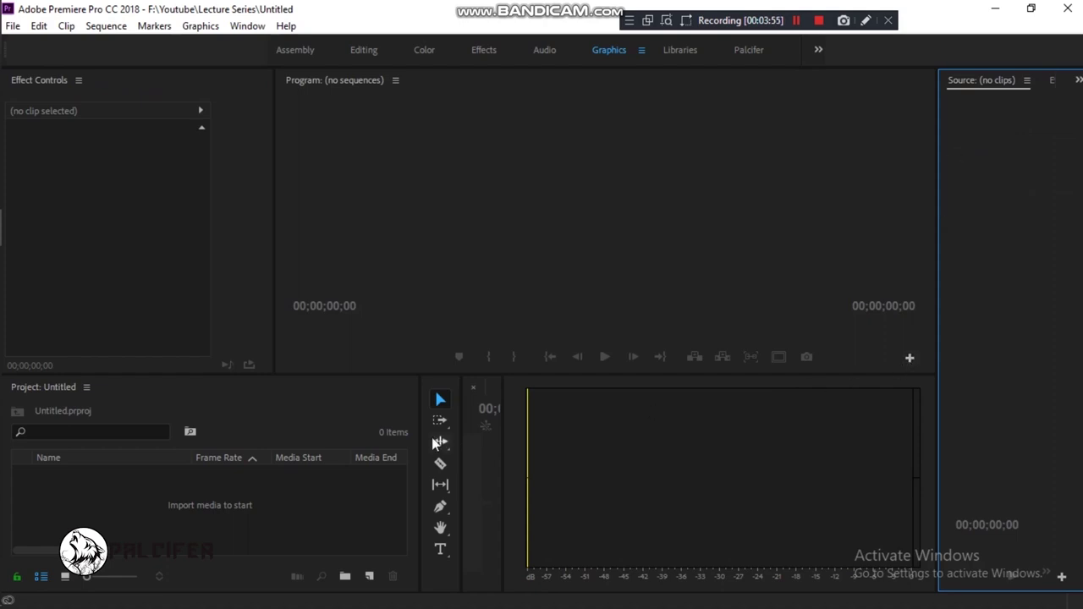
Step: Close the audio meter panel from its context menu
{"action": "left_click", "coordinate": [517, 396]}
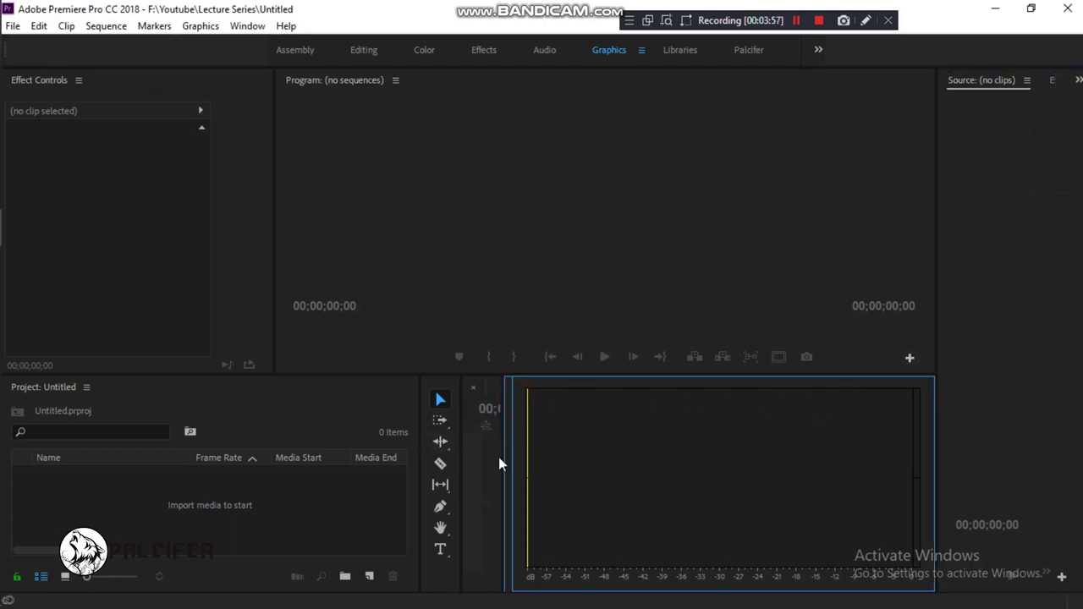
{"action": "left_click_drag", "start_coordinate": [508, 459], "coordinate": [506, 457]}
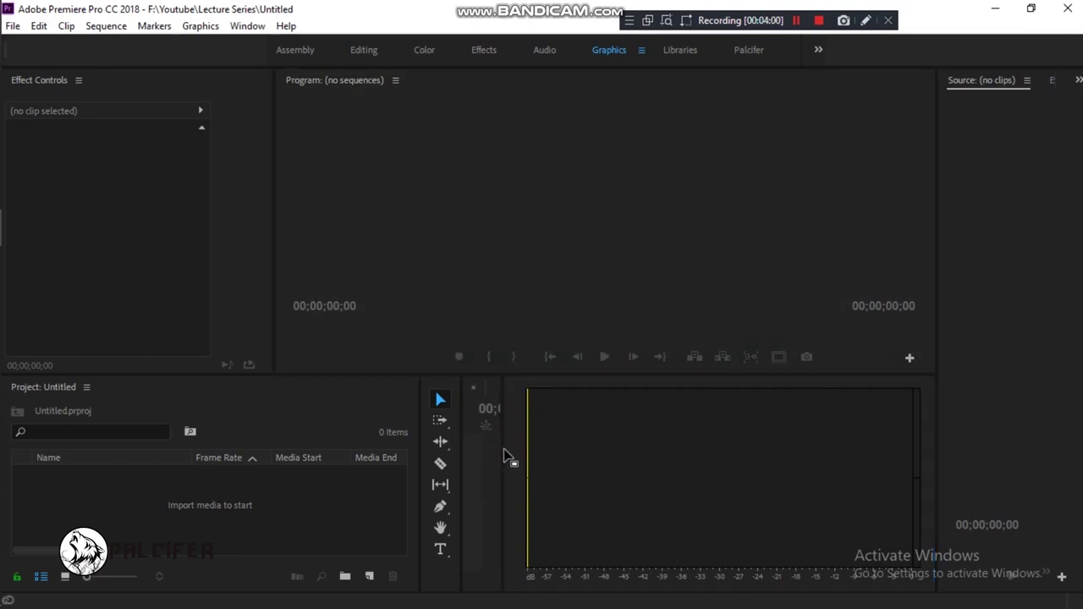
{"action": "right_click", "coordinate": [506, 453]}
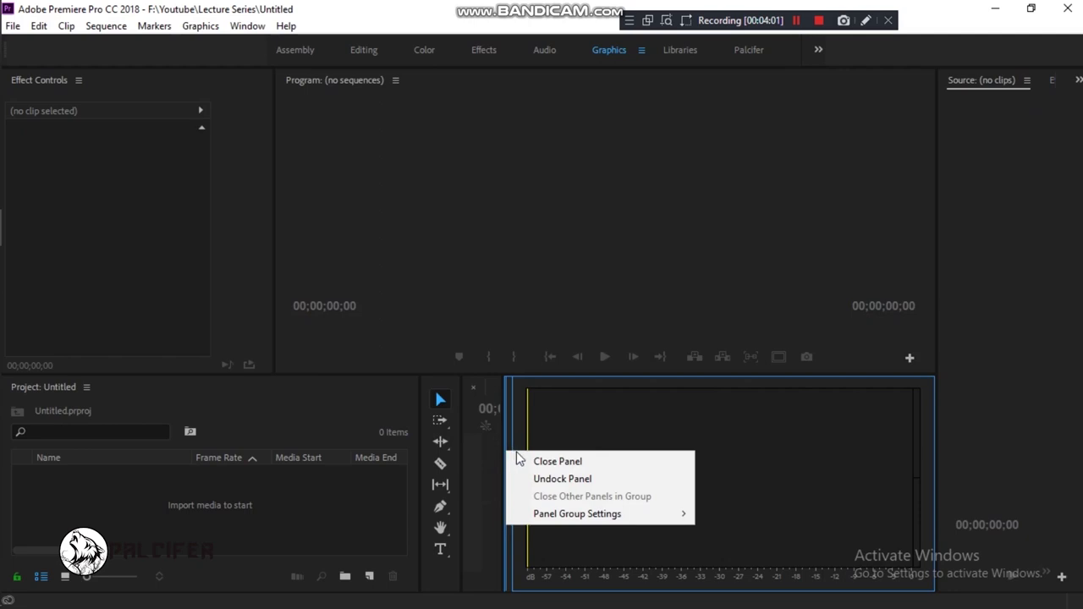
{"action": "left_click", "coordinate": [517, 461]}
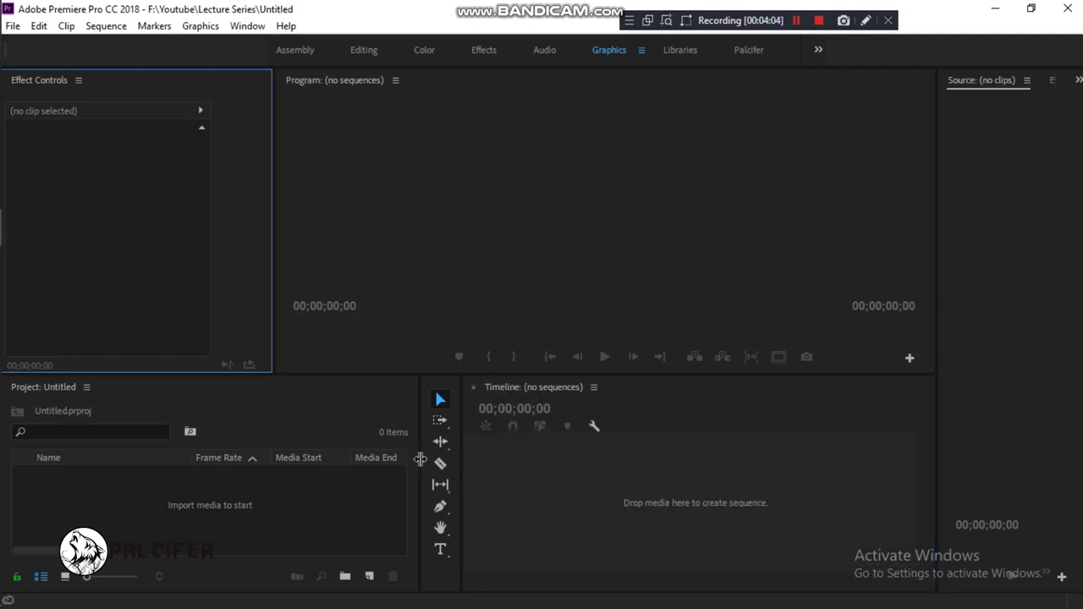
Step: Resize panel dividers for a slimmer tools strip, wider Timeline and broader Source
{"action": "left_click_drag", "start_coordinate": [420, 458], "coordinate": [154, 466]}
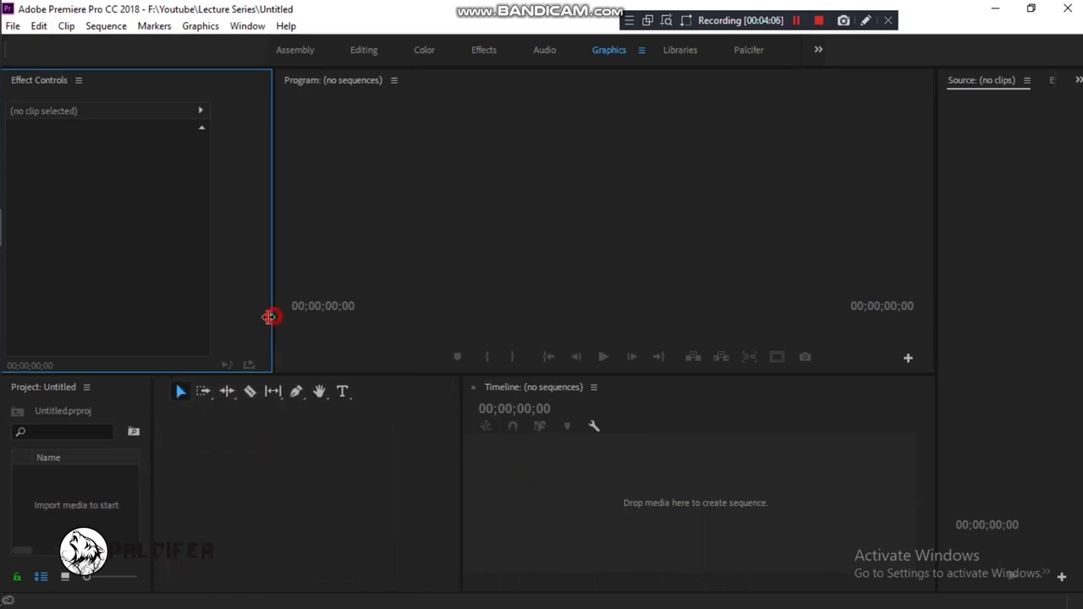
{"action": "left_click_drag", "start_coordinate": [271, 313], "coordinate": [226, 318]}
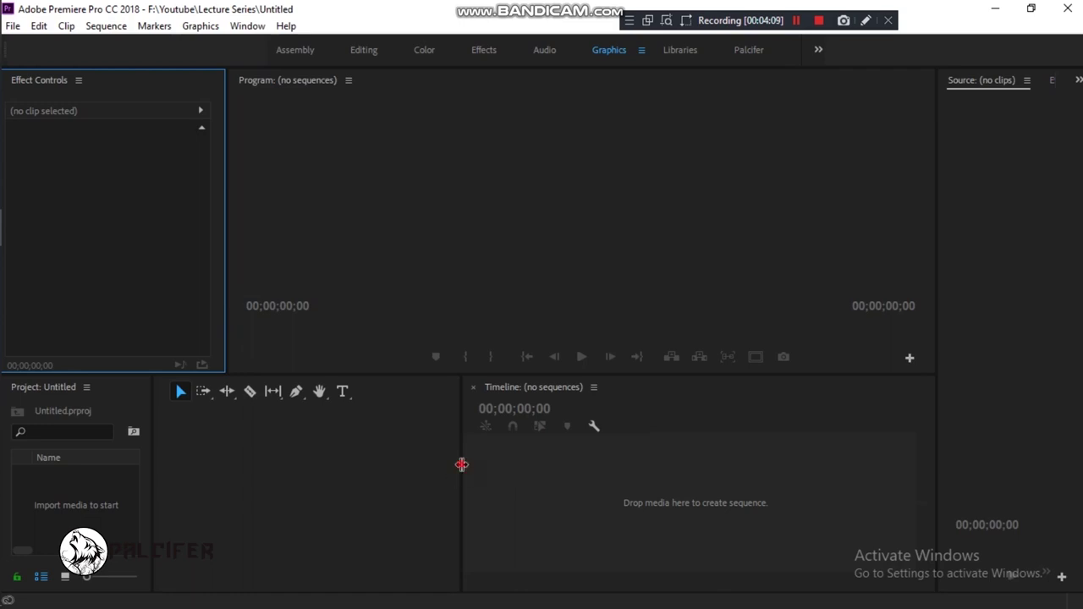
{"action": "left_click_drag", "start_coordinate": [463, 470], "coordinate": [185, 482]}
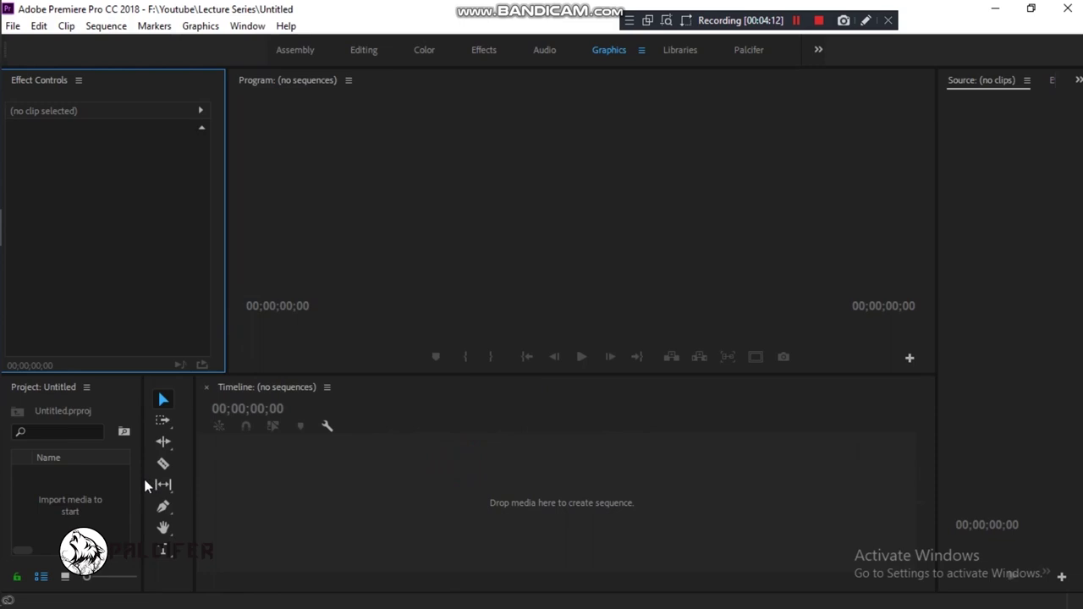
{"action": "left_click_drag", "start_coordinate": [146, 485], "coordinate": [166, 483]}
{"action": "mouse_move", "coordinate": [937, 161]}
{"action": "left_mouse_down"}
{"action": "mouse_move", "coordinate": [841, 167]}
{"action": "mouse_move", "coordinate": [889, 173]}
{"action": "left_mouse_up"}
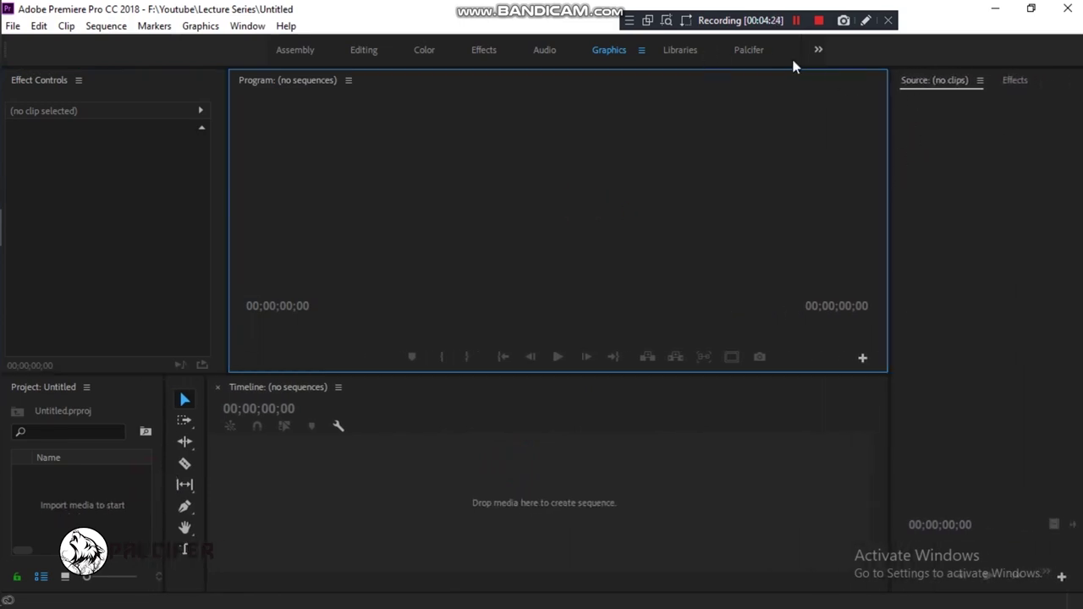
{"action": "left_click", "coordinate": [818, 49]}
{"action": "left_click", "coordinate": [248, 25]}
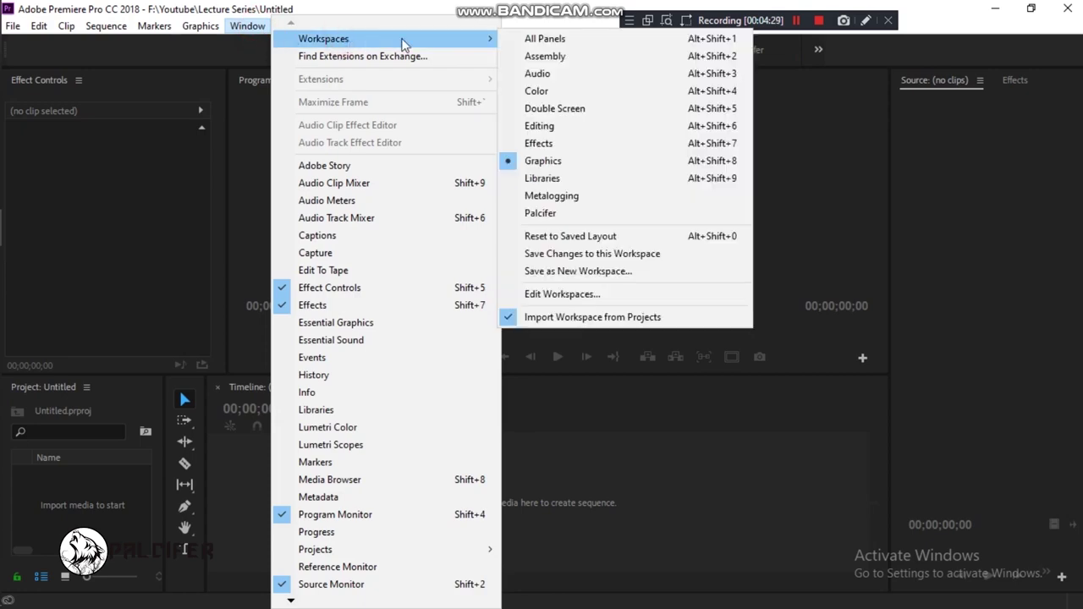
Step: Save the current layout as a new workspace named 'Sample Workspace'
{"action": "left_click", "coordinate": [588, 273]}
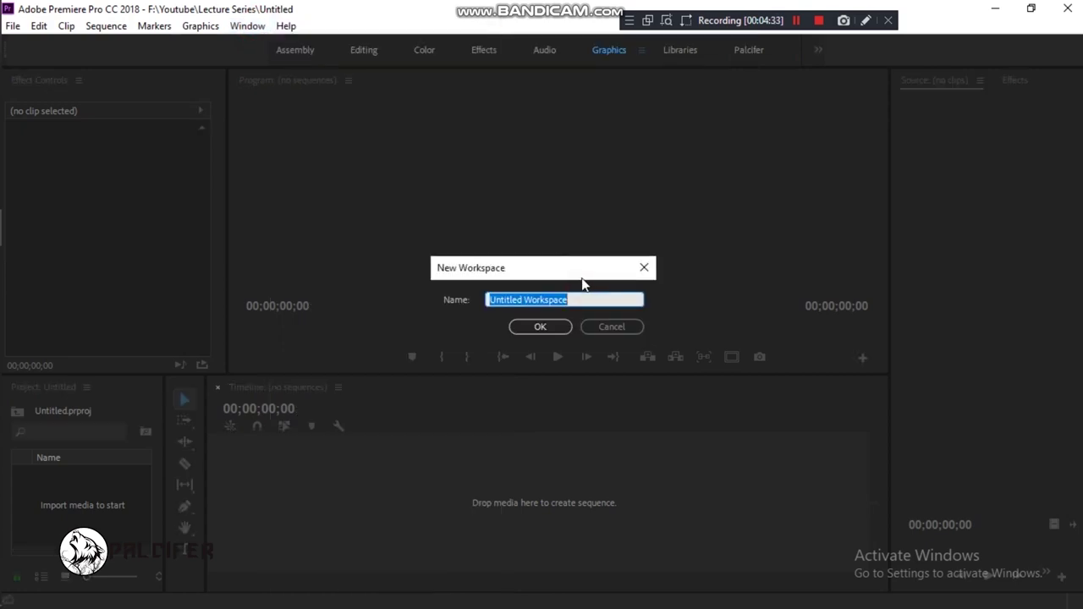
{"action": "type", "text": "Sample Works"}
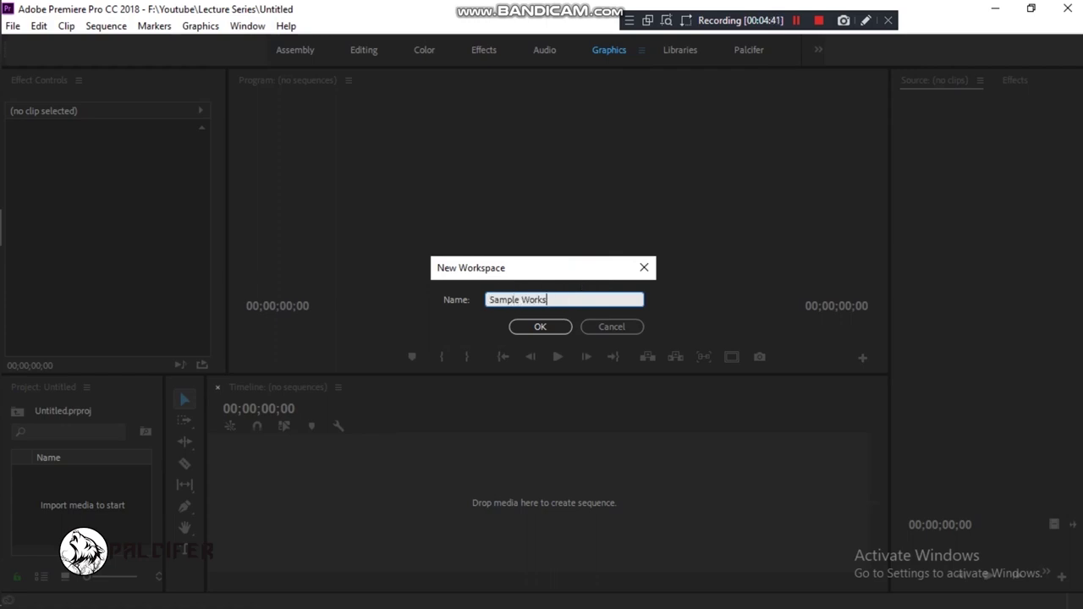
{"action": "type", "text": "pace"}
{"action": "key", "text": "Return"}
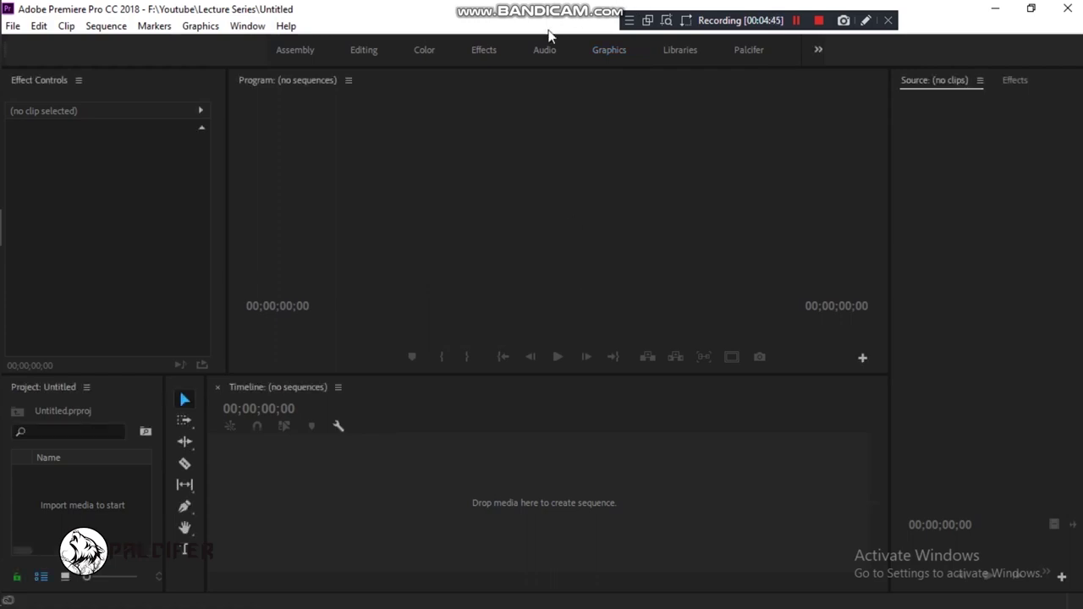
Step: Switch to Sample Workspace from the overflow list, then to the Palcifer workspace
{"action": "left_click", "coordinate": [815, 51]}
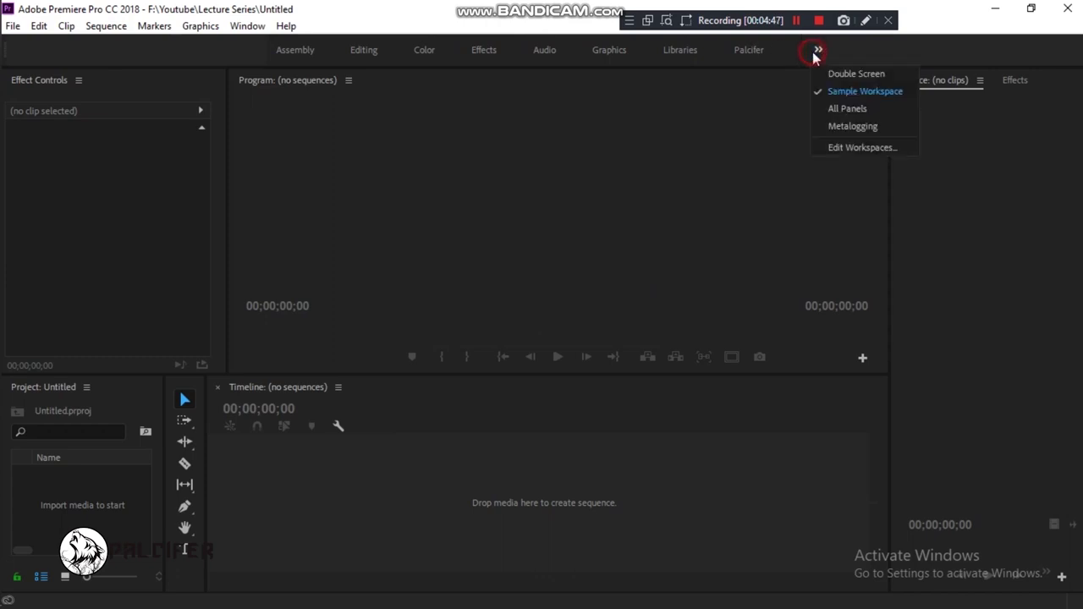
{"action": "left_click", "coordinate": [839, 94]}
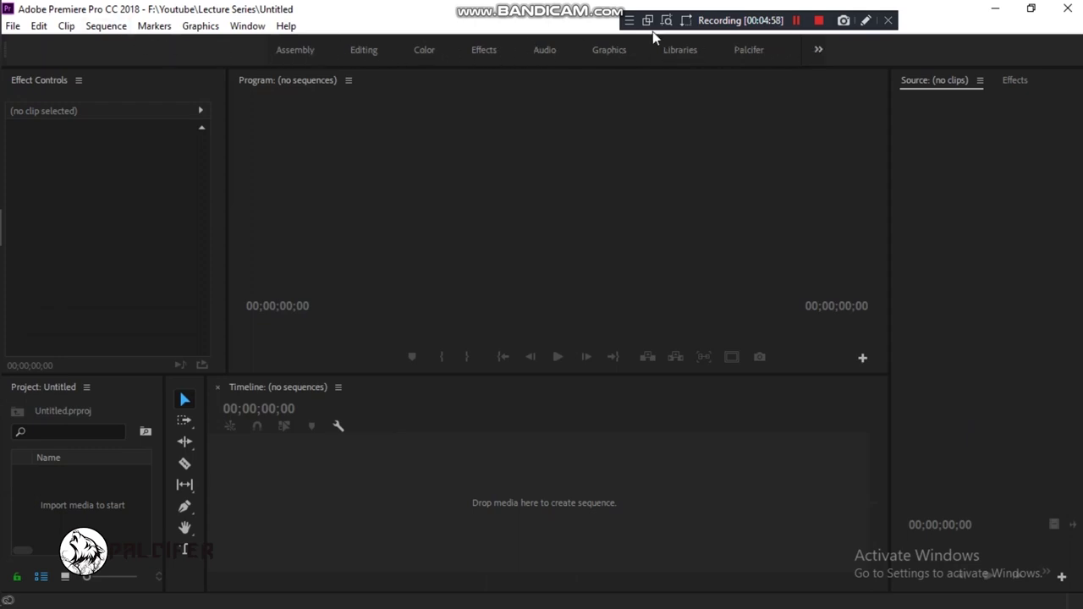
{"action": "left_click", "coordinate": [819, 50]}
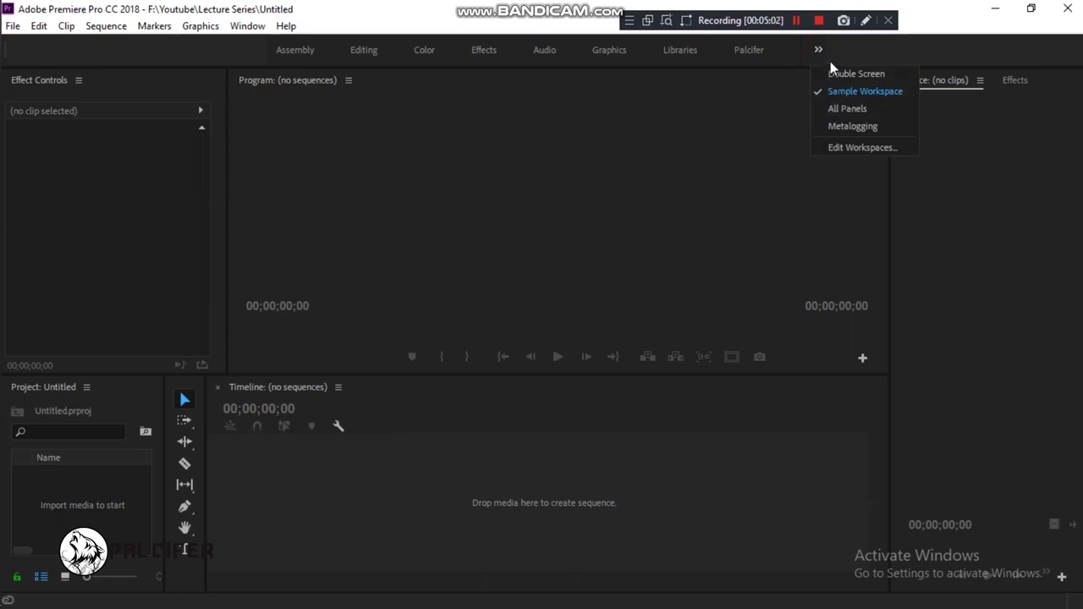
{"action": "left_click", "coordinate": [806, 187]}
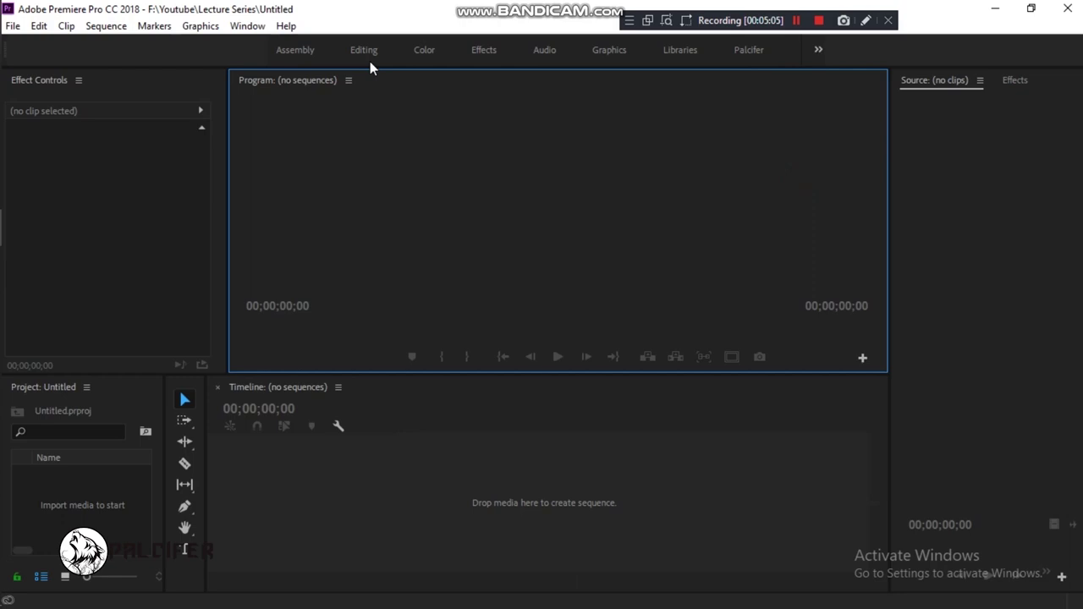
{"action": "left_click", "coordinate": [755, 54]}
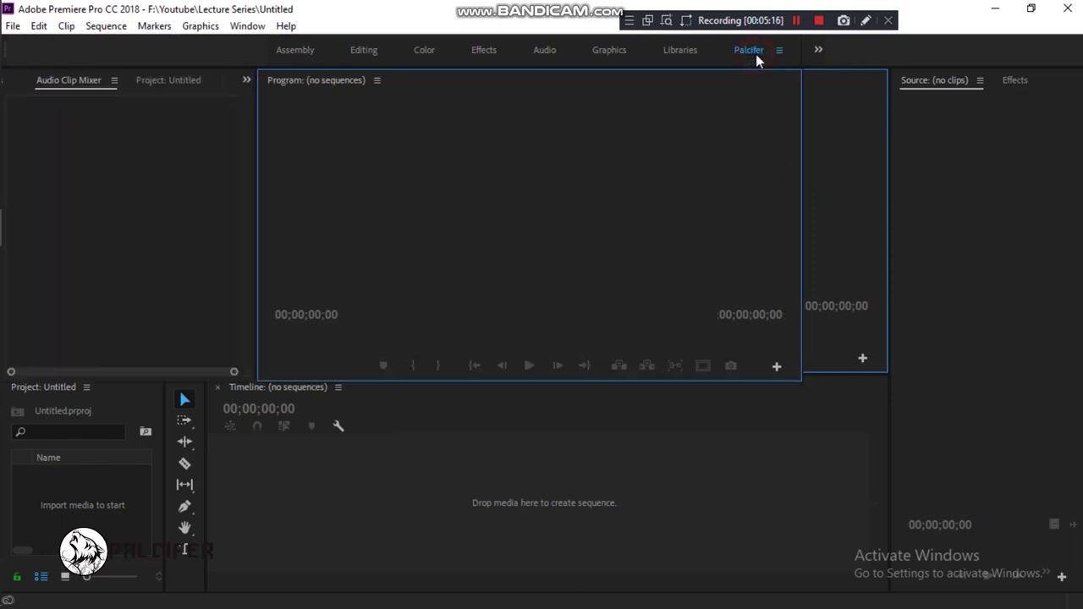
Step: Bring Lumetri Scopes, Source and Project to the front, then show the Window panel list
{"action": "left_click", "coordinate": [230, 546]}
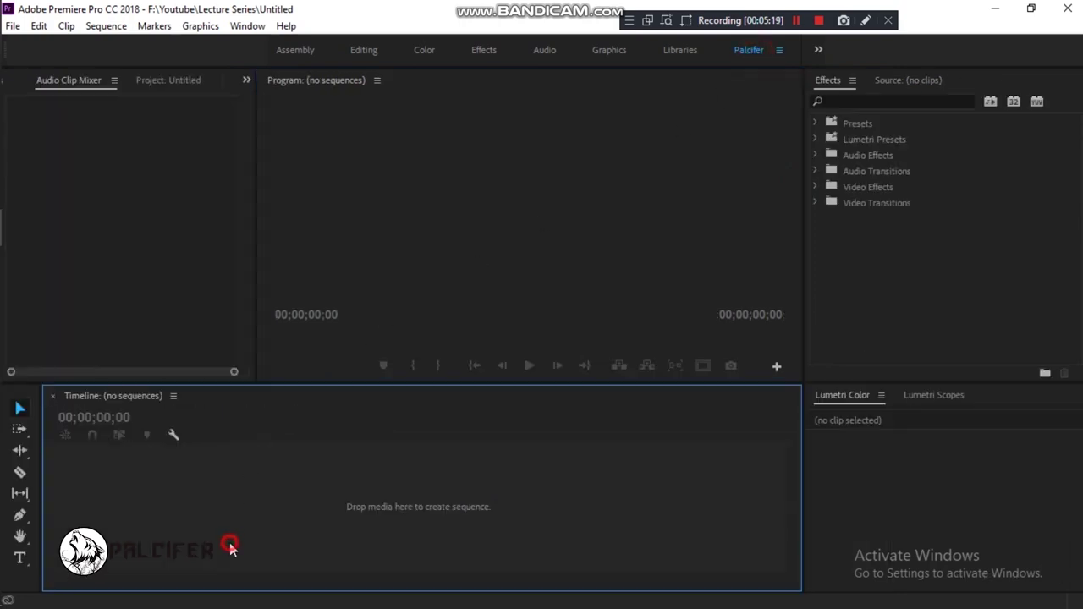
{"action": "left_click", "coordinate": [852, 449]}
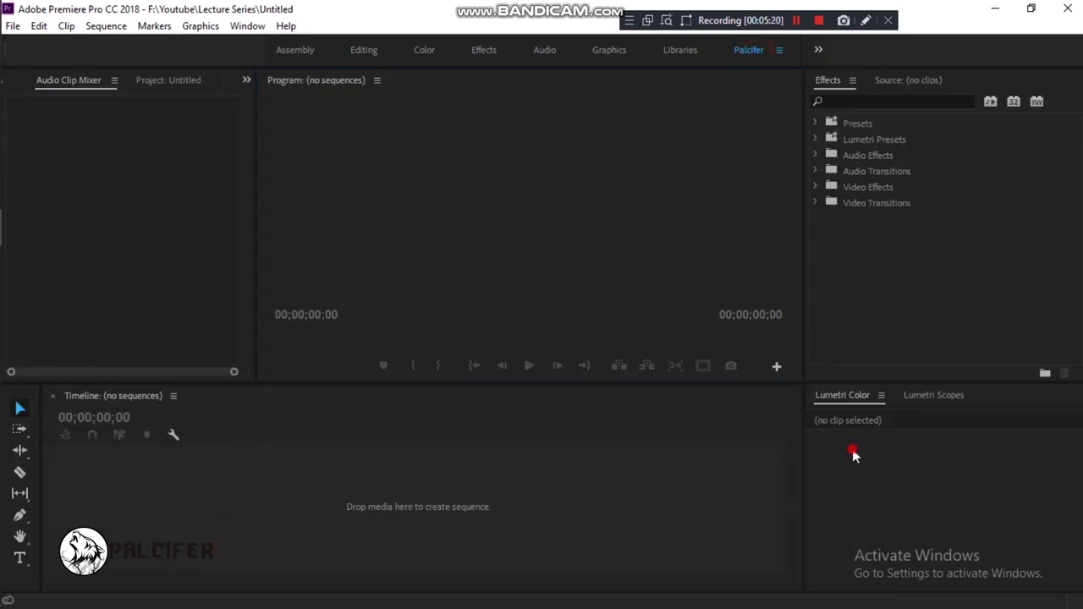
{"action": "left_click", "coordinate": [942, 398]}
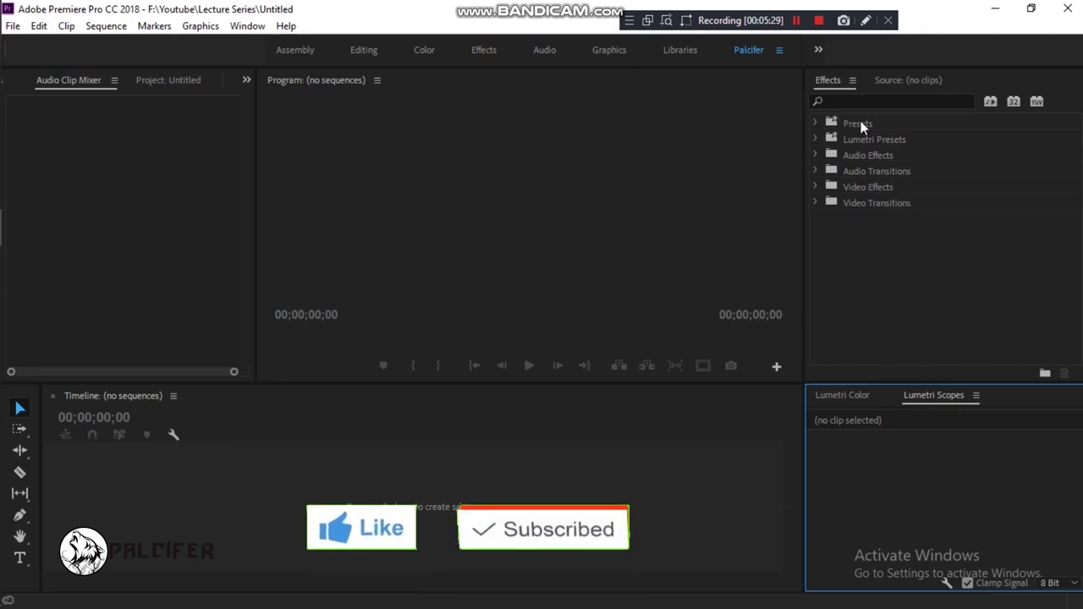
{"action": "left_click", "coordinate": [903, 83]}
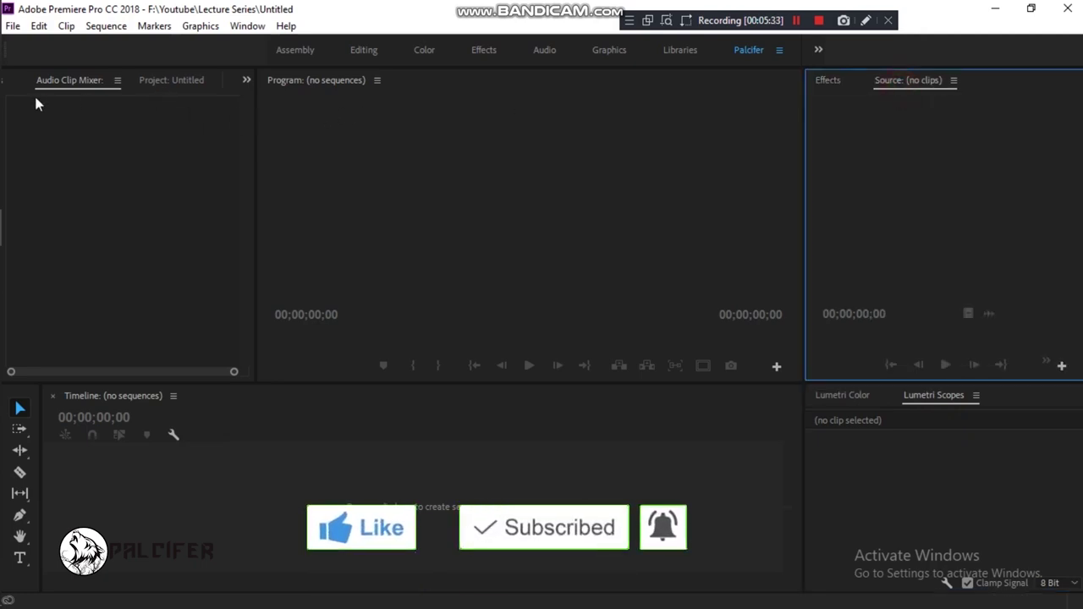
{"action": "left_click", "coordinate": [169, 79]}
{"action": "left_click", "coordinate": [331, 125]}
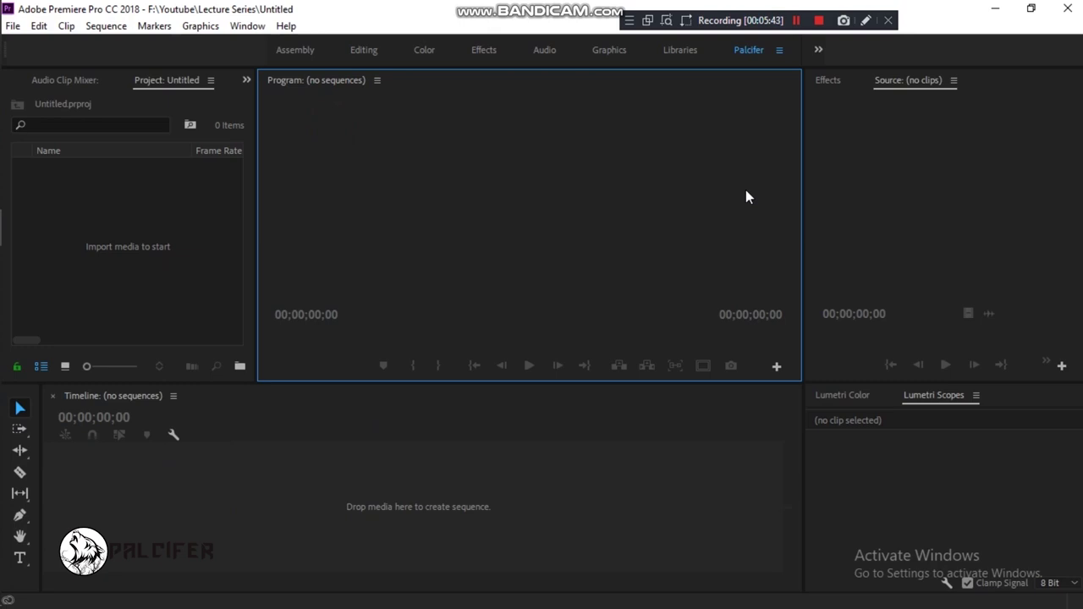
{"action": "left_click", "coordinate": [247, 25]}
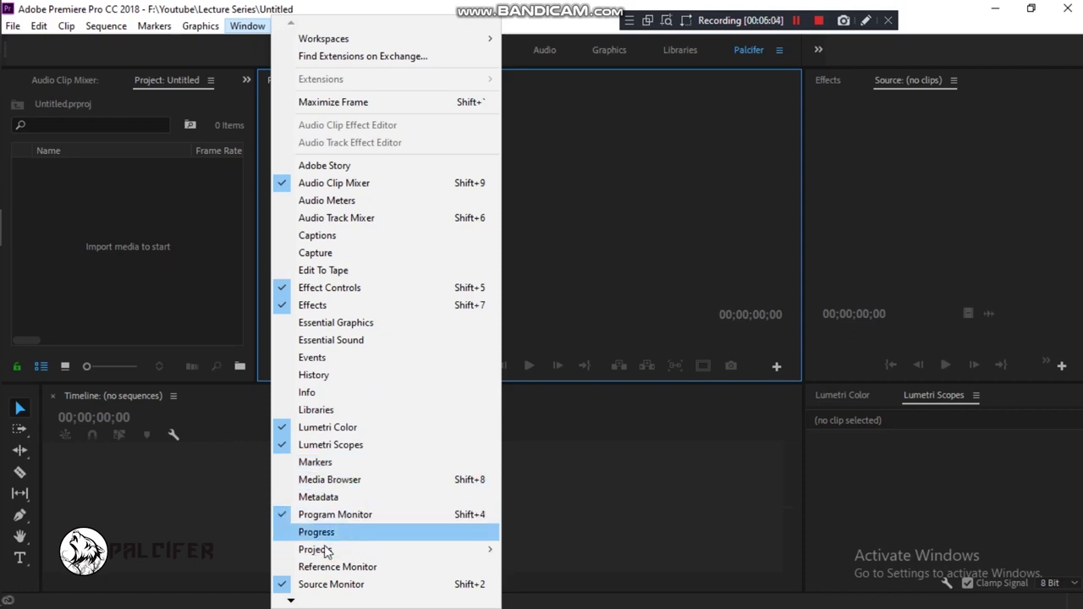
{"action": "left_click", "coordinate": [291, 600]}
Step: Scroll through the Window panel list and dismiss it without changes
{"action": "left_click", "coordinate": [291, 600]}
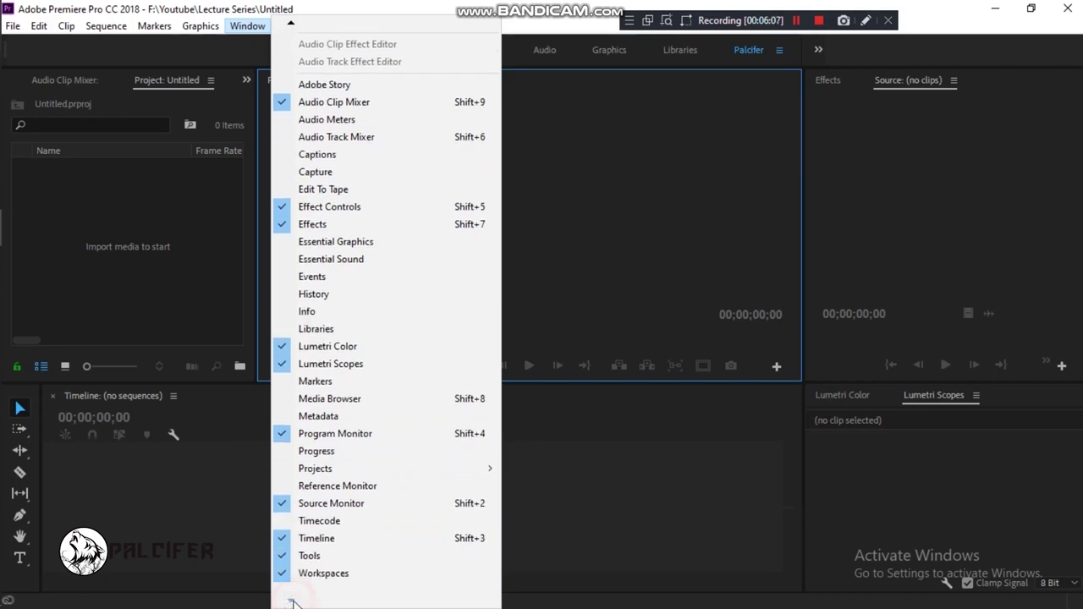
{"action": "left_click", "coordinate": [290, 21]}
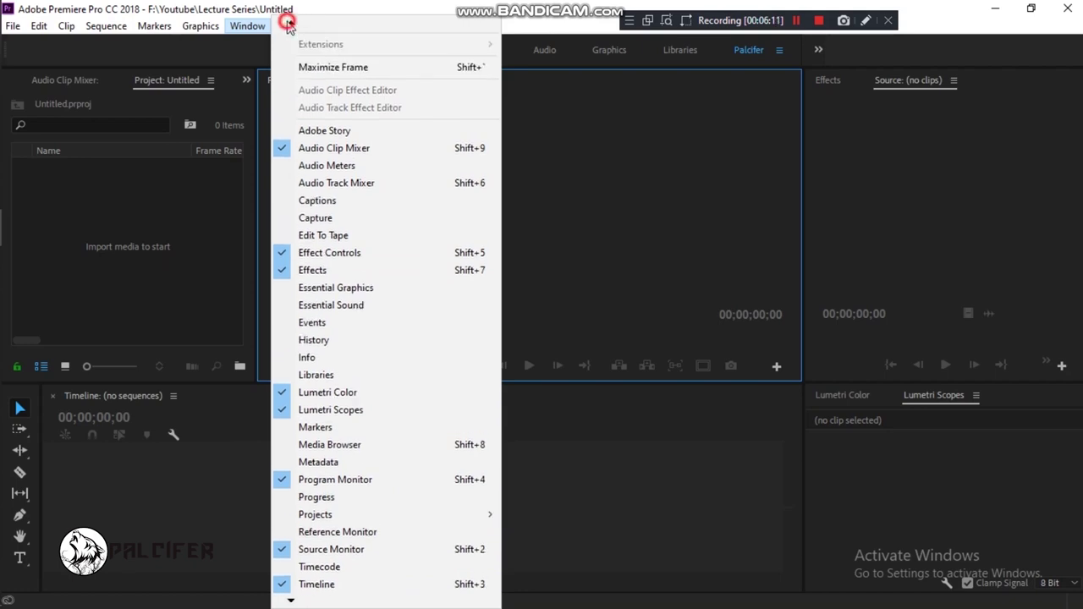
{"action": "left_click", "coordinate": [289, 23]}
{"action": "left_click", "coordinate": [289, 23]}
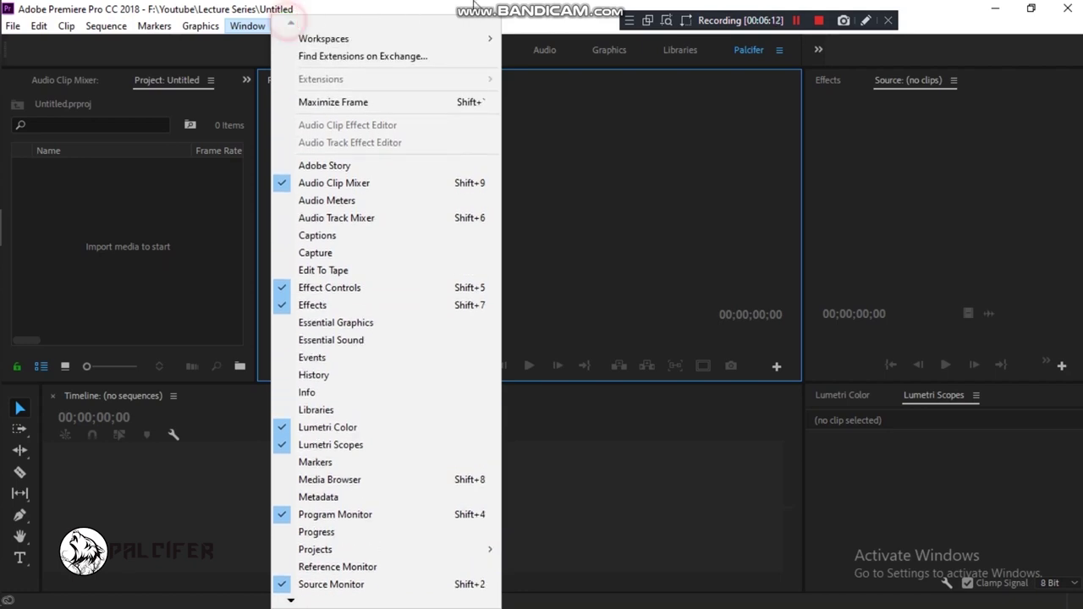
{"action": "left_click", "coordinate": [535, 6]}
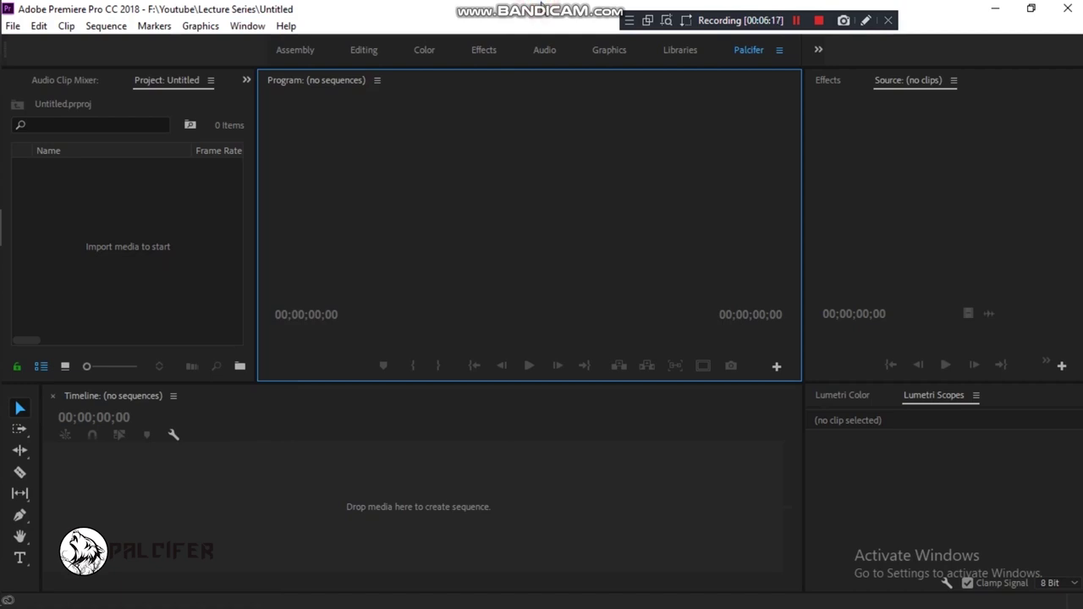
Step: Switch to the Assembly workspace, expanding and collapsing Essential Graphics and Lumetri Color
{"action": "left_click", "coordinate": [307, 52]}
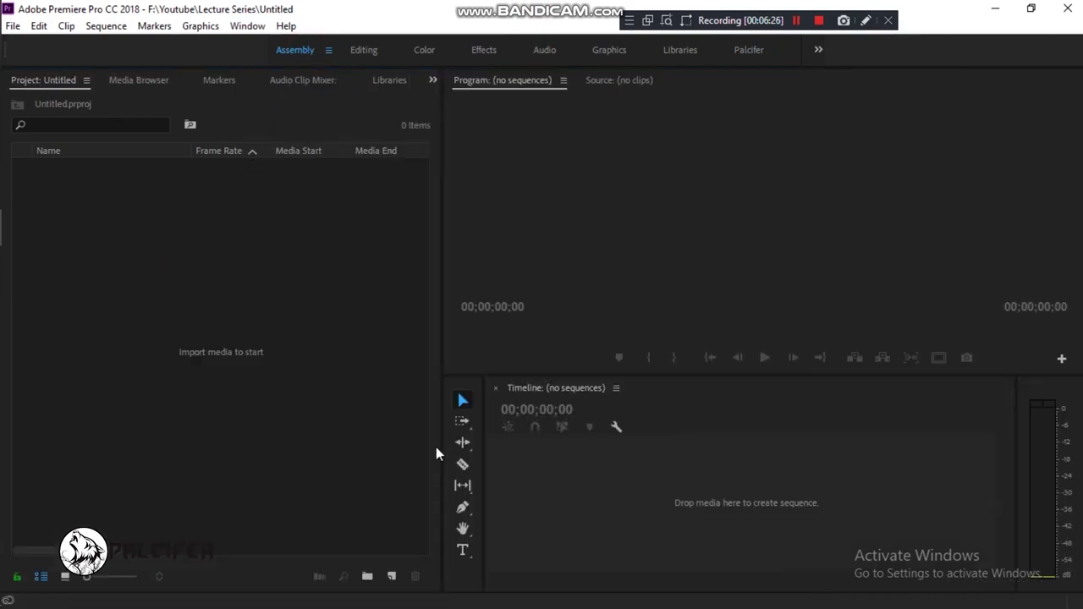
{"action": "left_click", "coordinate": [370, 172]}
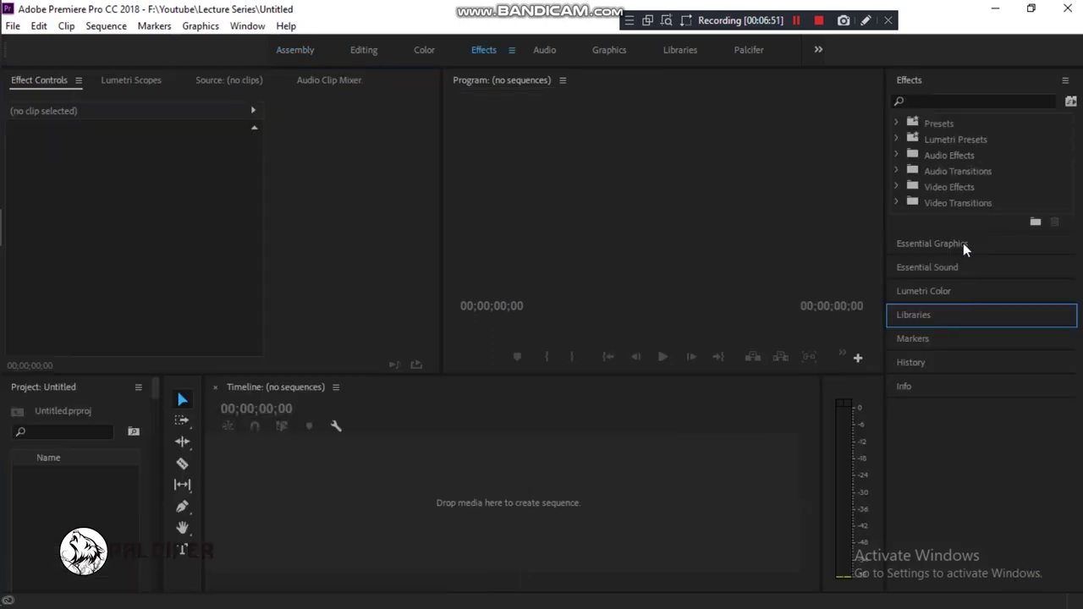
{"action": "left_click", "coordinate": [968, 240]}
{"action": "left_click", "coordinate": [959, 224]}
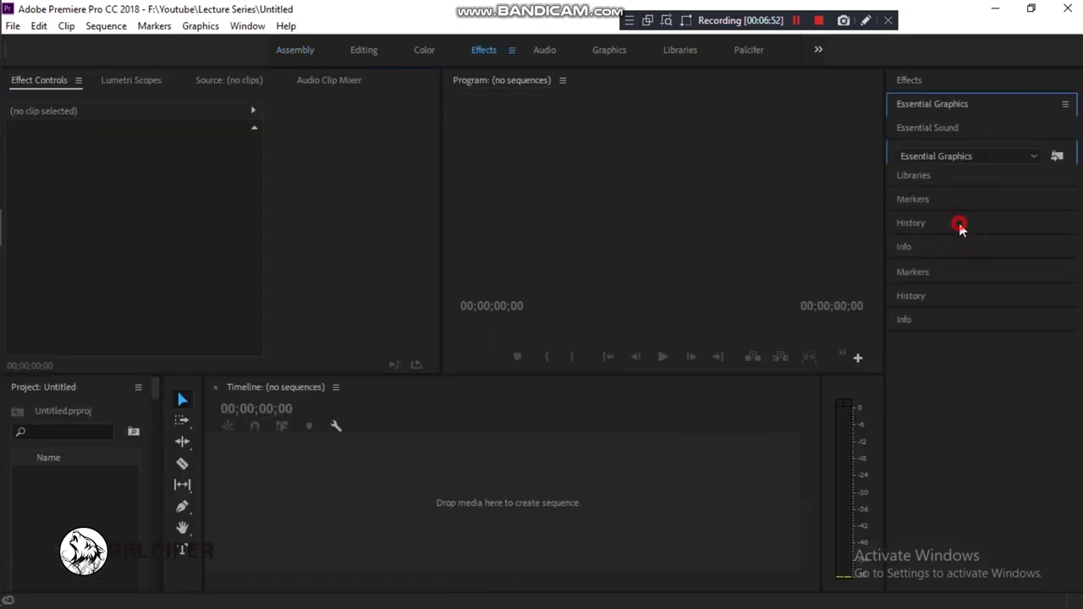
{"action": "left_click", "coordinate": [935, 156]}
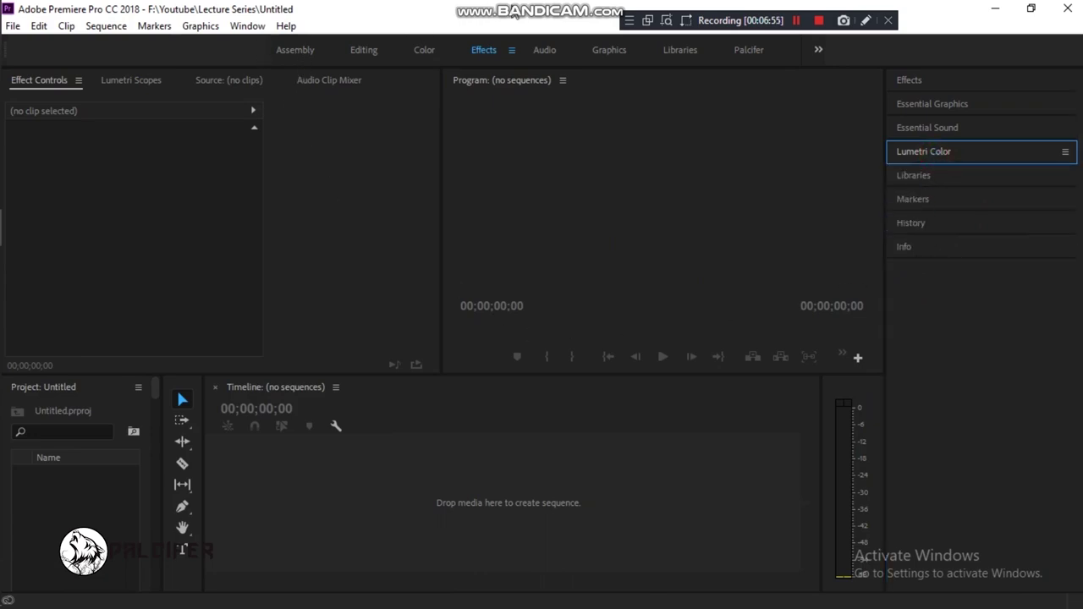
Step: Compare the Audio and Graphics workspaces, then return to Palcifer
{"action": "left_click", "coordinate": [550, 50]}
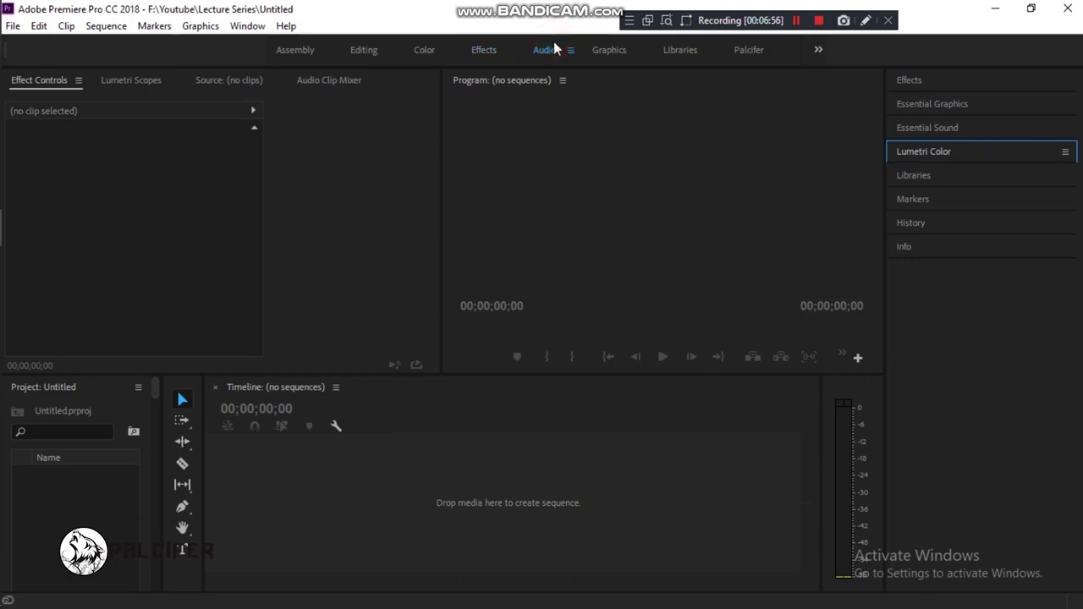
{"action": "left_click", "coordinate": [611, 49]}
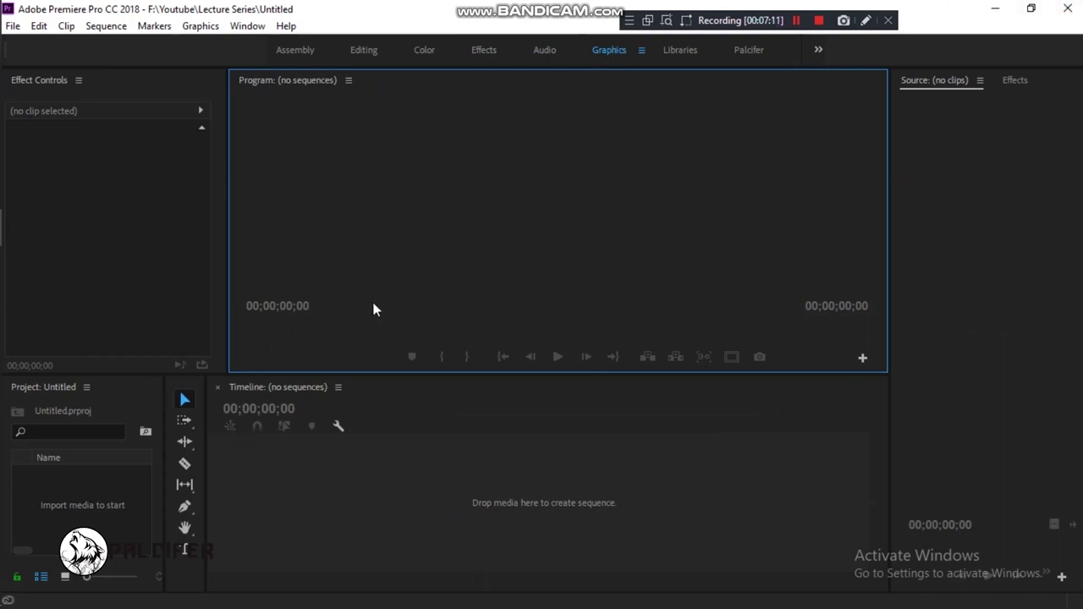
{"action": "left_click", "coordinate": [747, 57]}
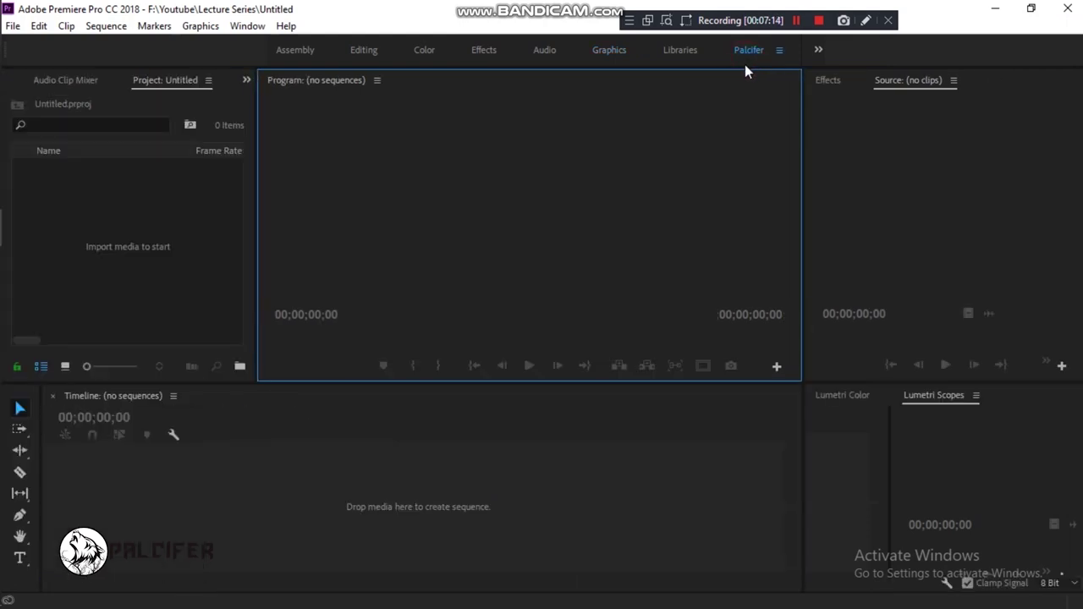
{"action": "left_click", "coordinate": [818, 51]}
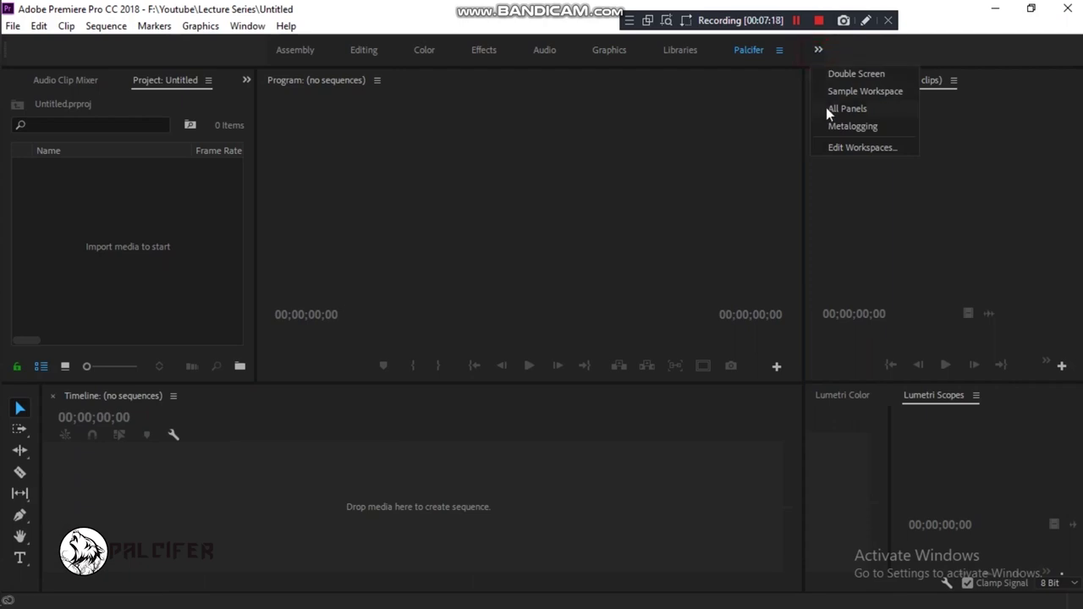
Step: Apply the All Panels workspace, then restore and re-maximize the window
{"action": "left_click", "coordinate": [846, 92]}
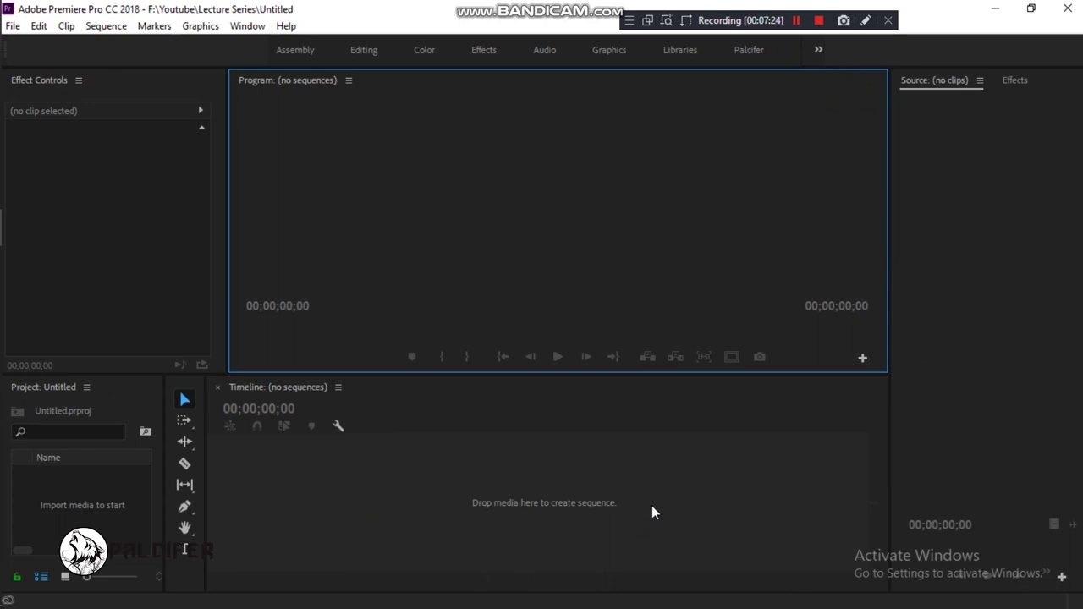
{"action": "double_click", "coordinate": [967, 8]}
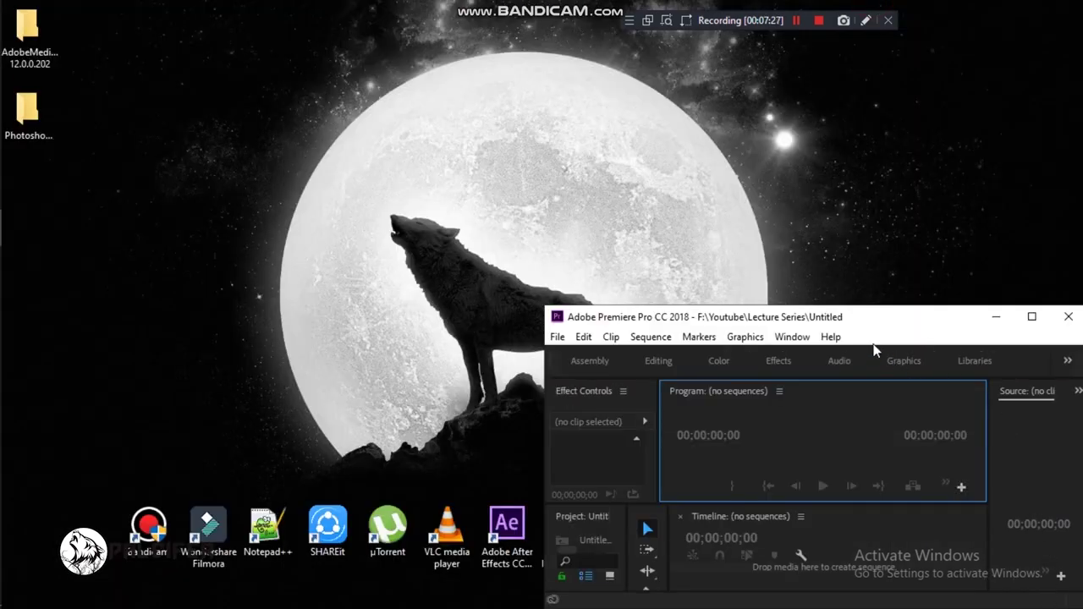
{"action": "double_click", "coordinate": [869, 321]}
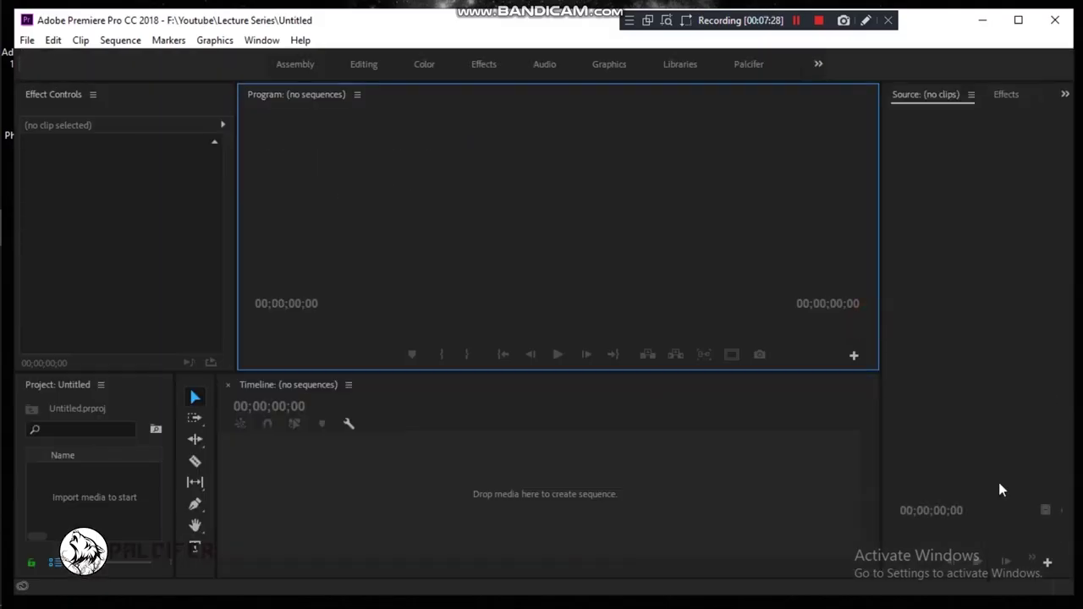
{"action": "double_click", "coordinate": [252, 24]}
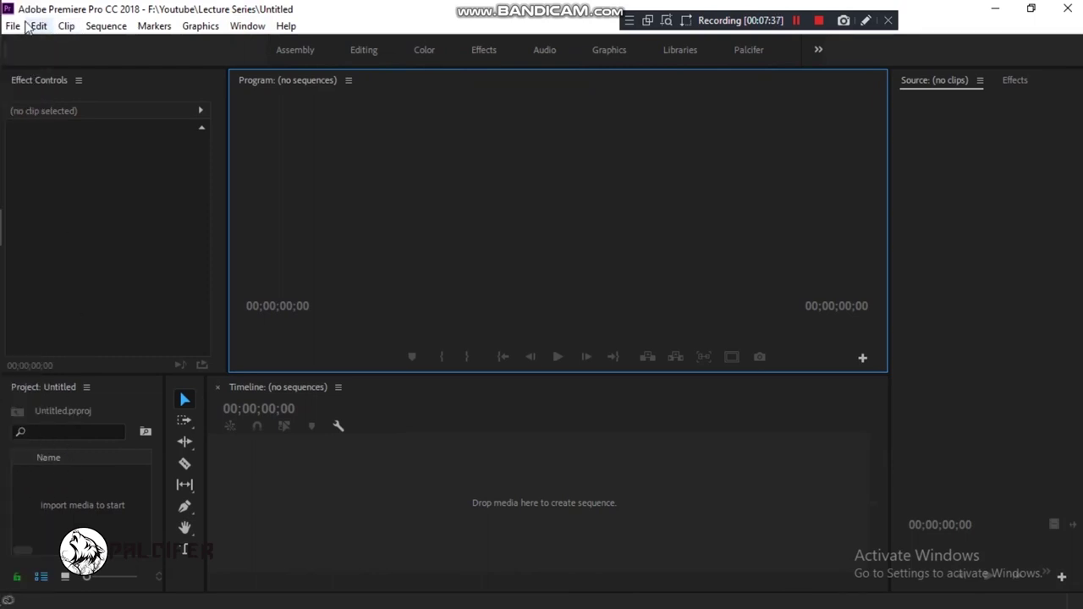
{"action": "left_click", "coordinate": [12, 27]}
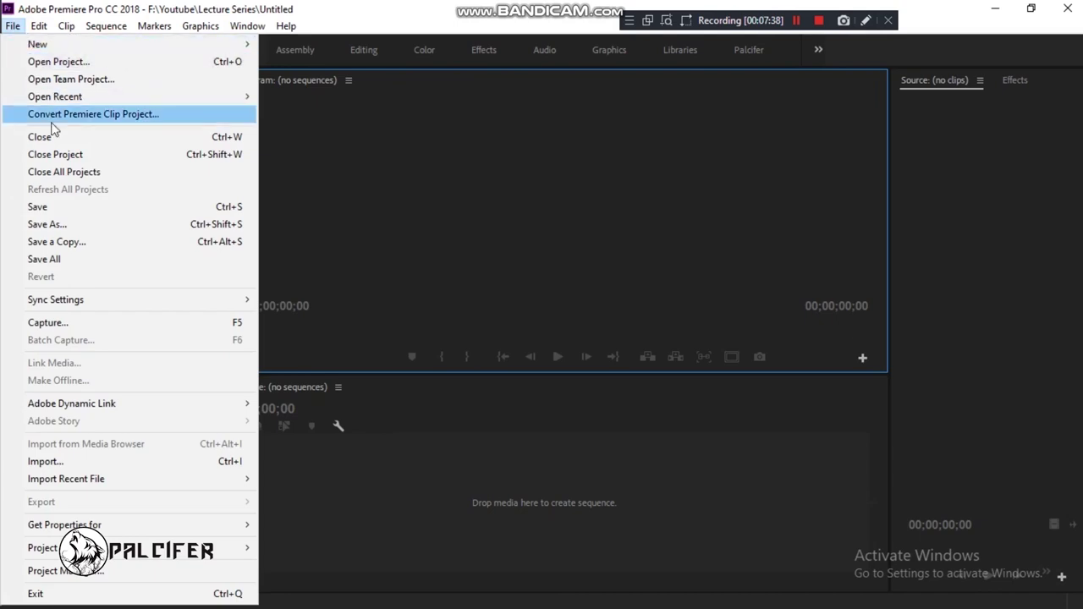
Step: Import MVI_3480.MP4 from F:\Youtube\Gohar Cinematic\Footage into the project
{"action": "left_click", "coordinate": [91, 464]}
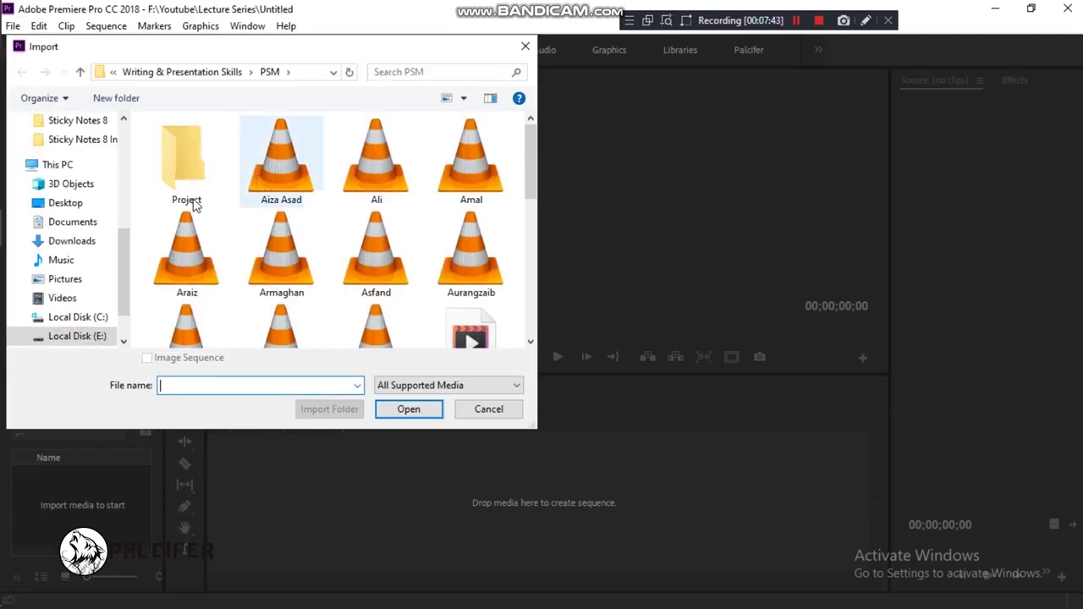
{"action": "left_click", "coordinate": [85, 342]}
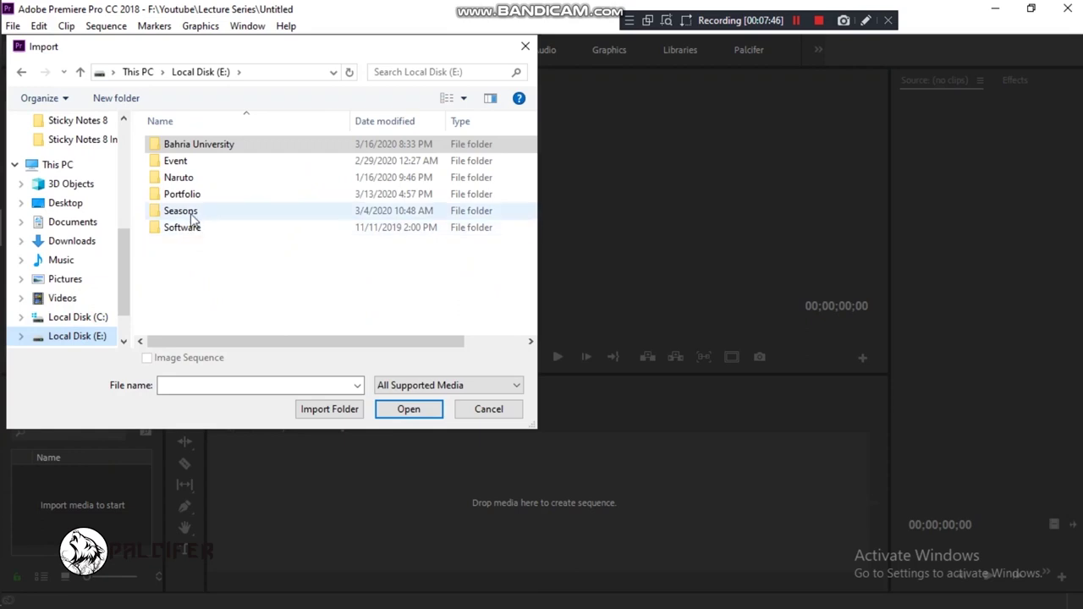
{"action": "scroll", "coordinate": [84, 330], "scroll_direction": "down", "scroll_amount": 2}
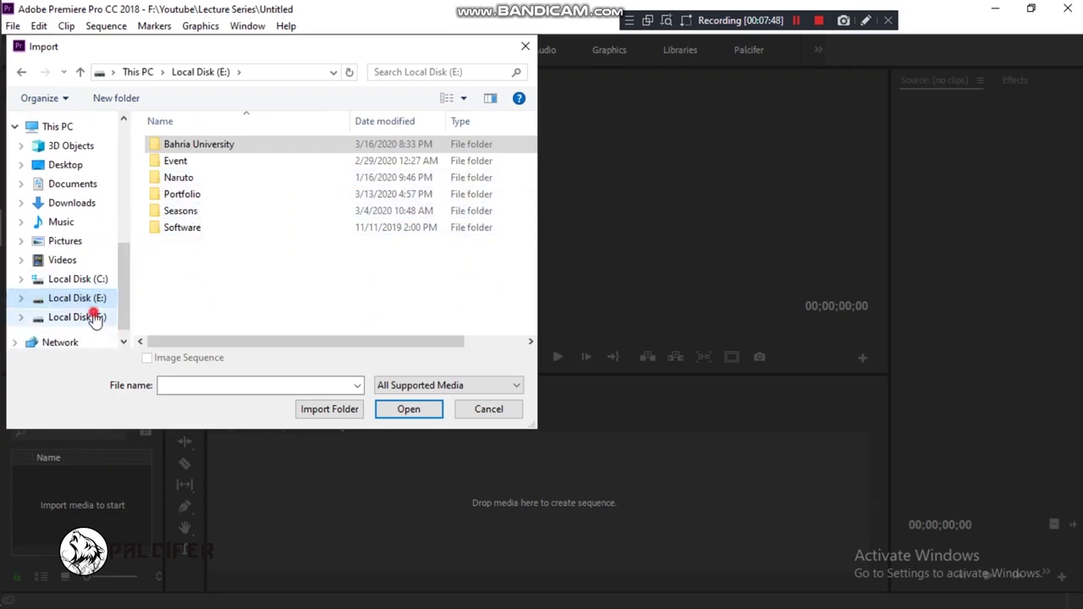
{"action": "left_click", "coordinate": [85, 317]}
{"action": "left_click", "coordinate": [195, 277]}
{"action": "double_click", "coordinate": [195, 278]}
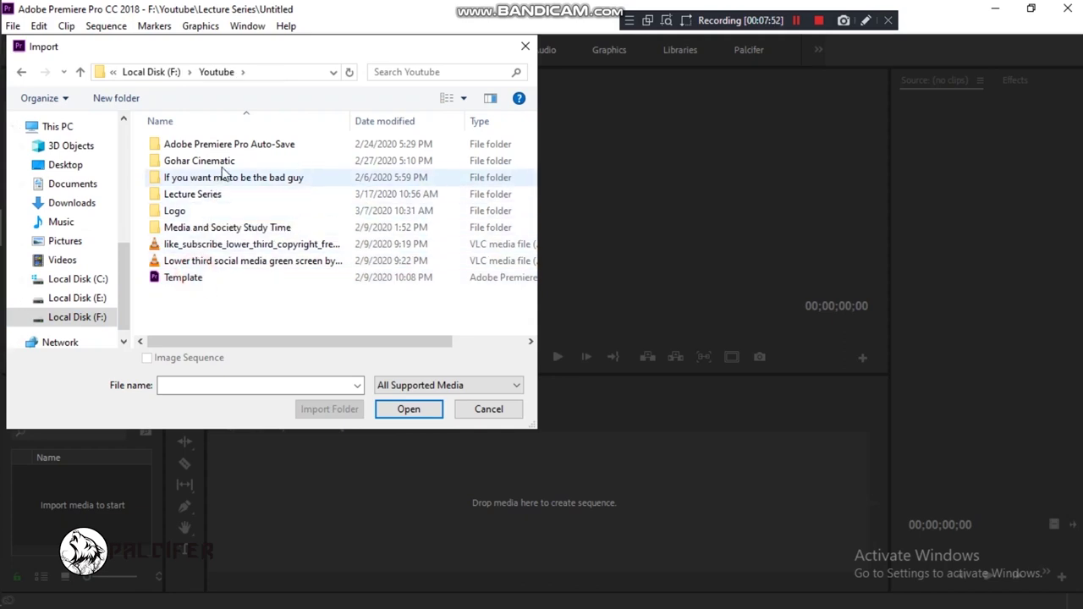
{"action": "double_click", "coordinate": [223, 161]}
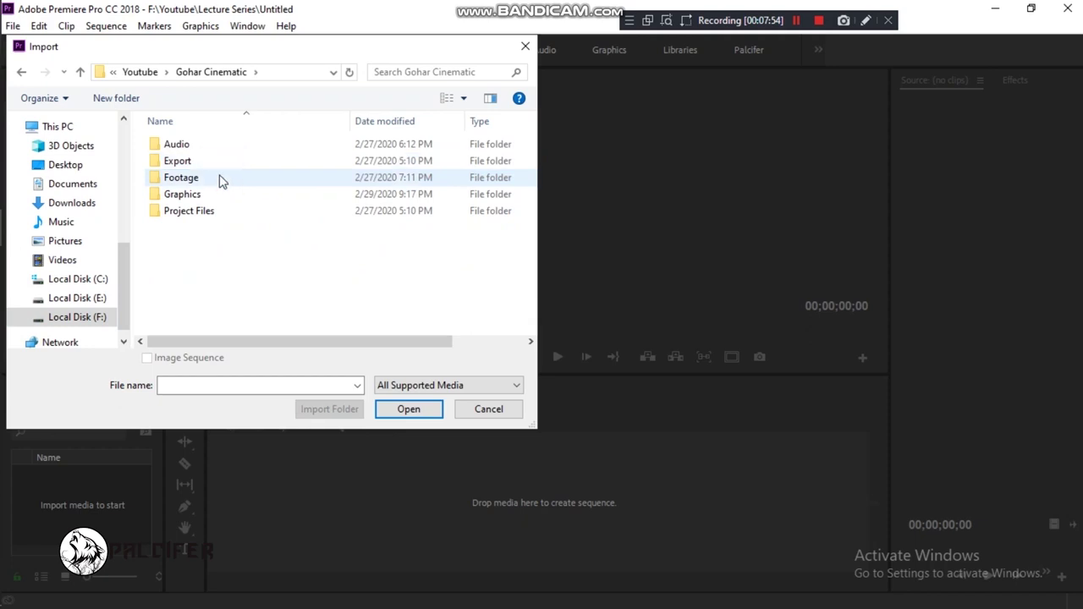
{"action": "left_click", "coordinate": [219, 183]}
{"action": "double_click", "coordinate": [219, 183]}
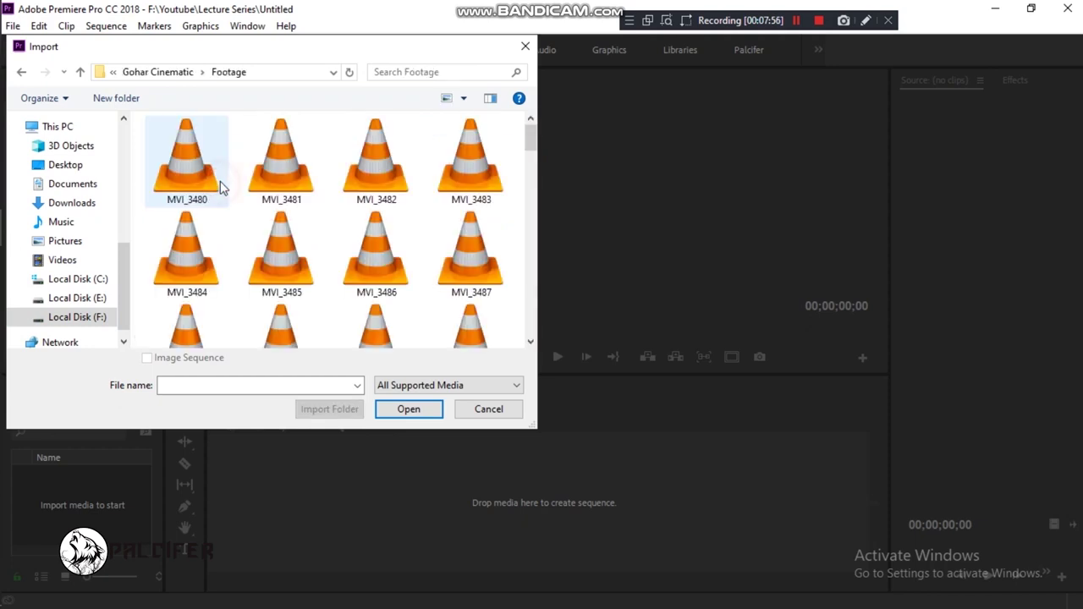
{"action": "left_click", "coordinate": [215, 176]}
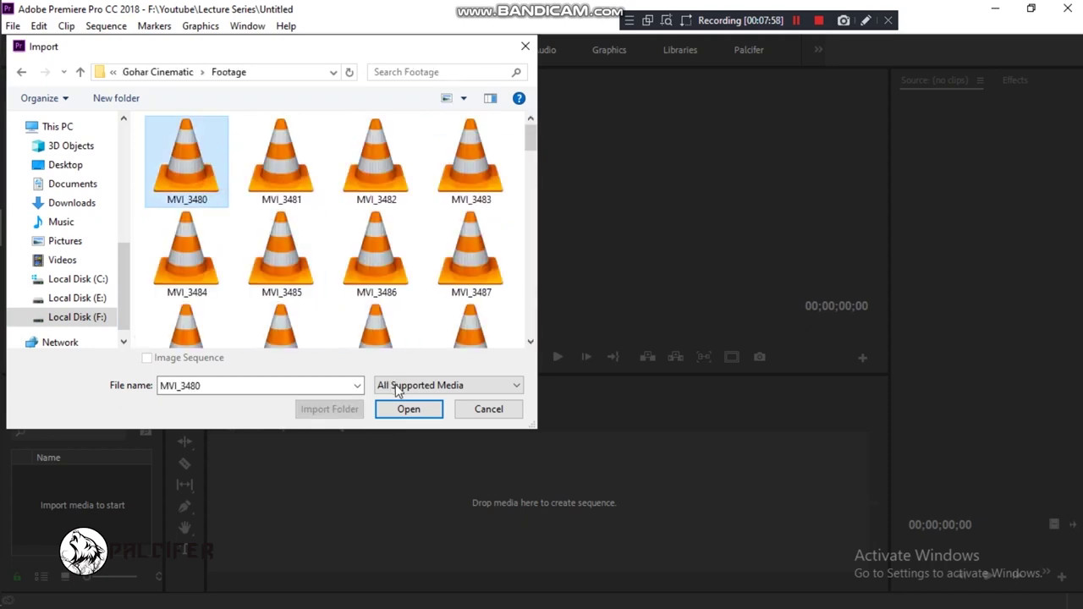
{"action": "left_click", "coordinate": [405, 408]}
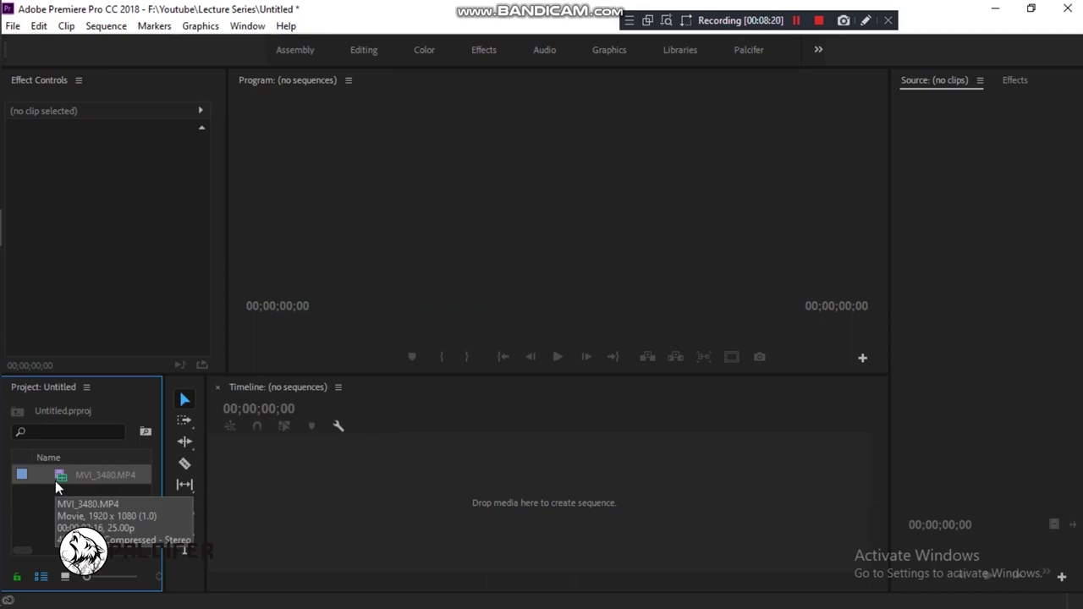
Step: Open MVI_3480.MP4 in the Source monitor to preview the wristwatch shot
{"action": "left_click_drag", "start_coordinate": [55, 480], "coordinate": [191, 479]}
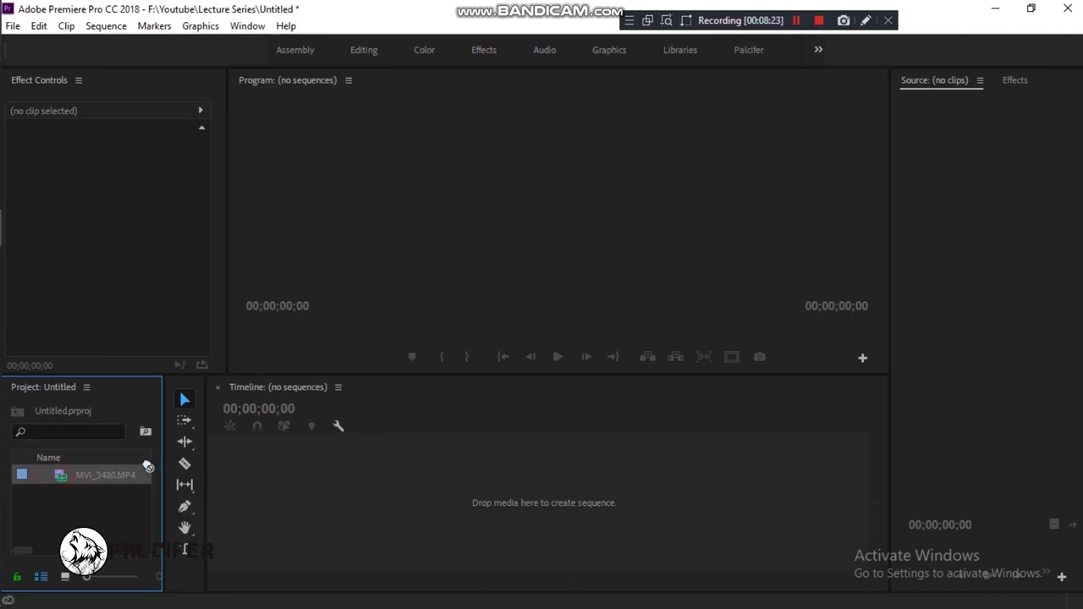
{"action": "left_click_drag", "start_coordinate": [192, 479], "coordinate": [55, 474]}
{"action": "double_click", "coordinate": [64, 479]}
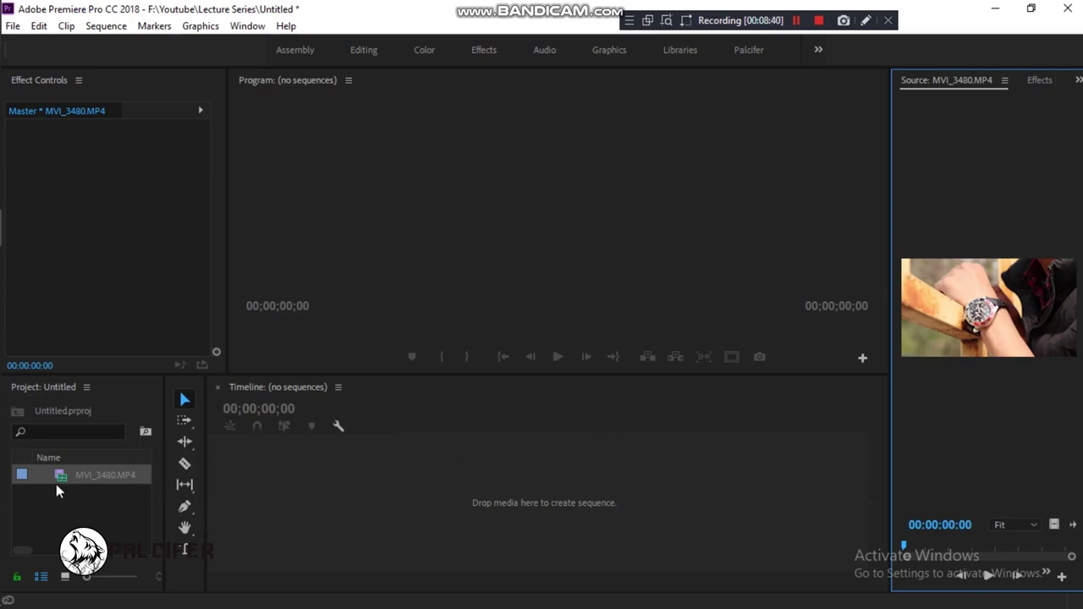
Step: Drag MVI_3480.MP4 into the Timeline to create a sequence, then scrub through it
{"action": "mouse_move", "coordinate": [58, 482]}
{"action": "left_mouse_down"}
{"action": "mouse_move", "coordinate": [465, 470]}
{"action": "mouse_move", "coordinate": [557, 504]}
{"action": "left_mouse_up"}
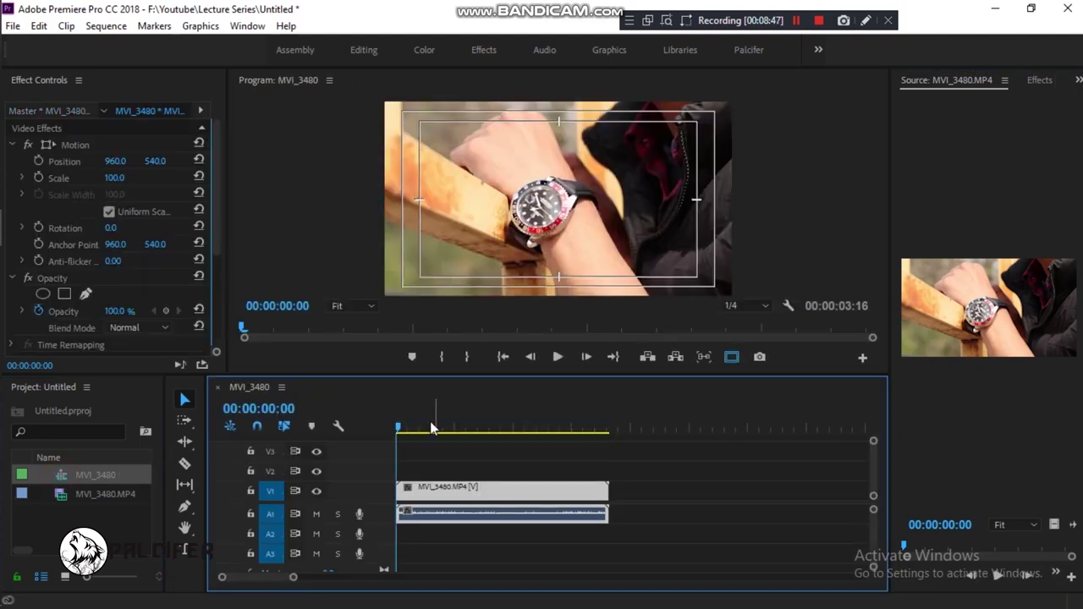
{"action": "left_click_drag", "start_coordinate": [432, 427], "coordinate": [566, 450]}
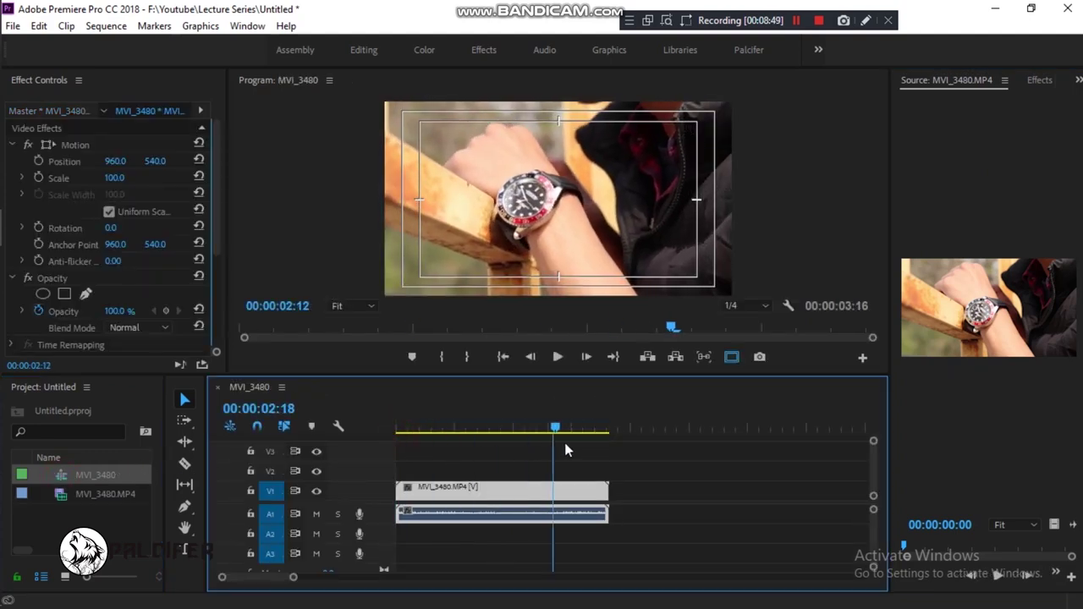
{"action": "left_click_drag", "start_coordinate": [566, 450], "coordinate": [526, 433]}
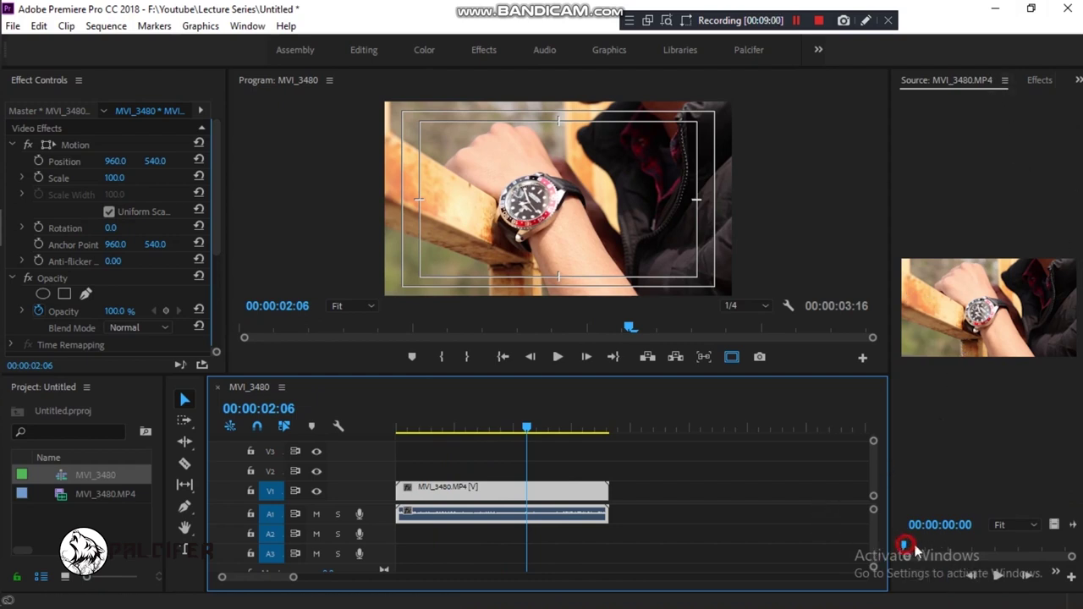
{"action": "mouse_move", "coordinate": [904, 546]}
{"action": "left_mouse_down"}
{"action": "mouse_move", "coordinate": [974, 547]}
{"action": "mouse_move", "coordinate": [945, 547]}
{"action": "left_mouse_up"}
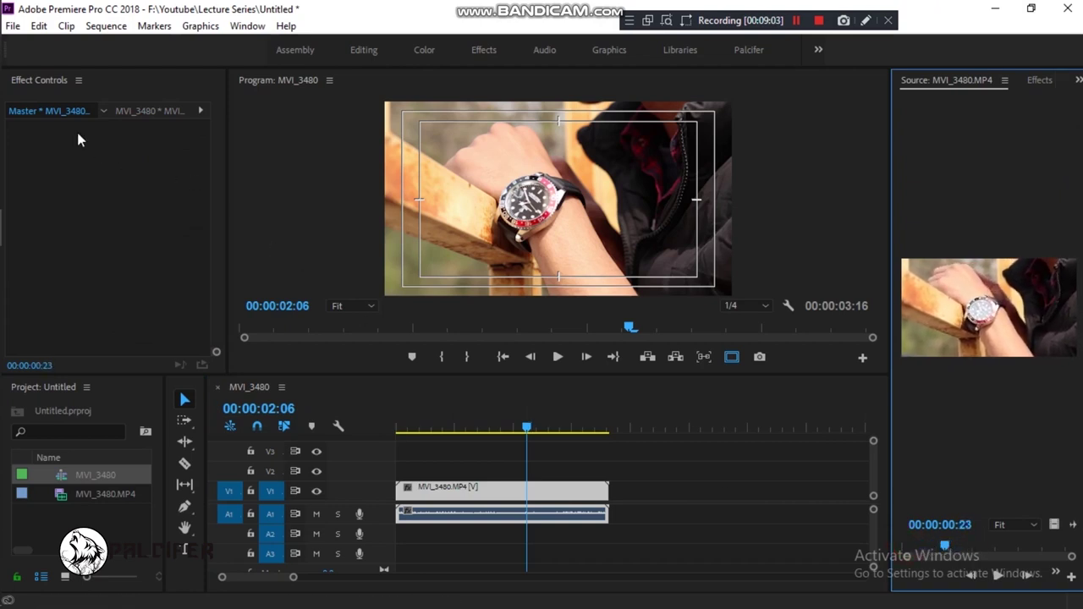
Step: Select the clip to view its Motion and Opacity properties, then toggle V1 output and A1 mute
{"action": "left_click", "coordinate": [32, 90]}
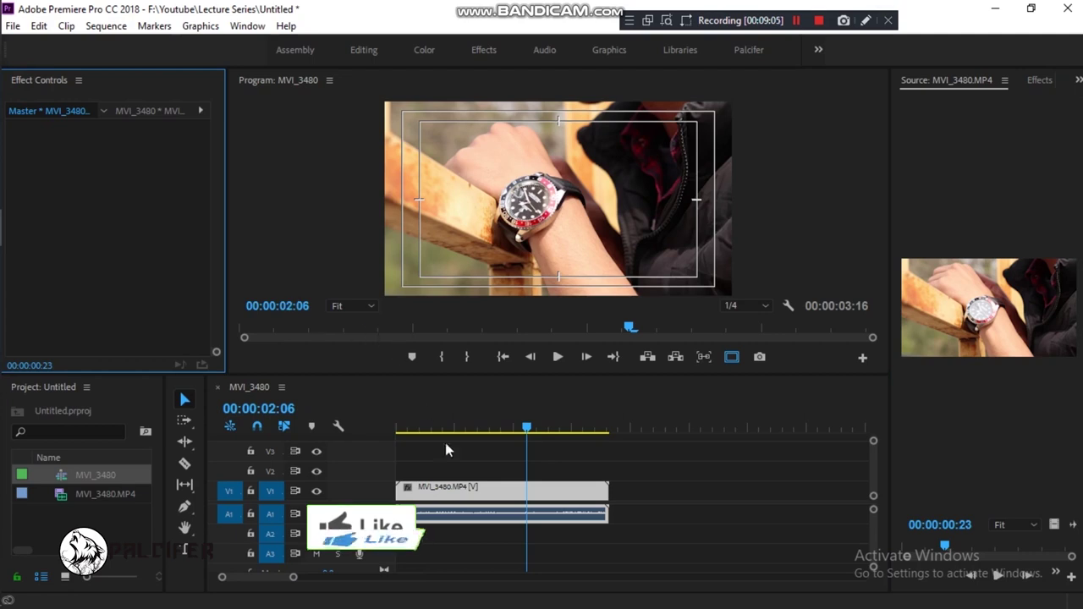
{"action": "left_click", "coordinate": [500, 491]}
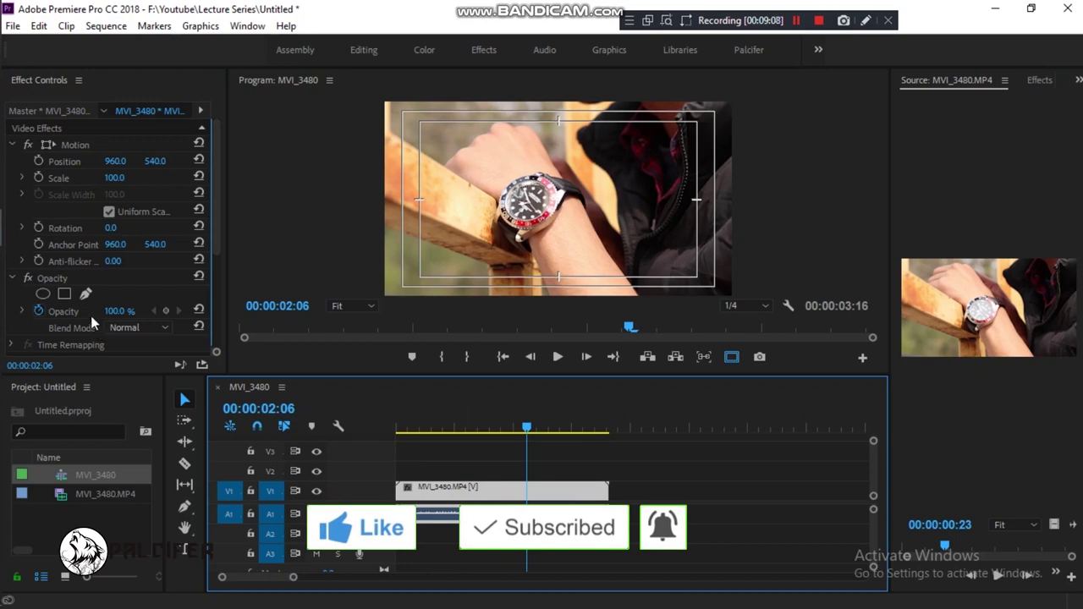
{"action": "scroll", "coordinate": [91, 315], "scroll_direction": "down", "scroll_amount": 3}
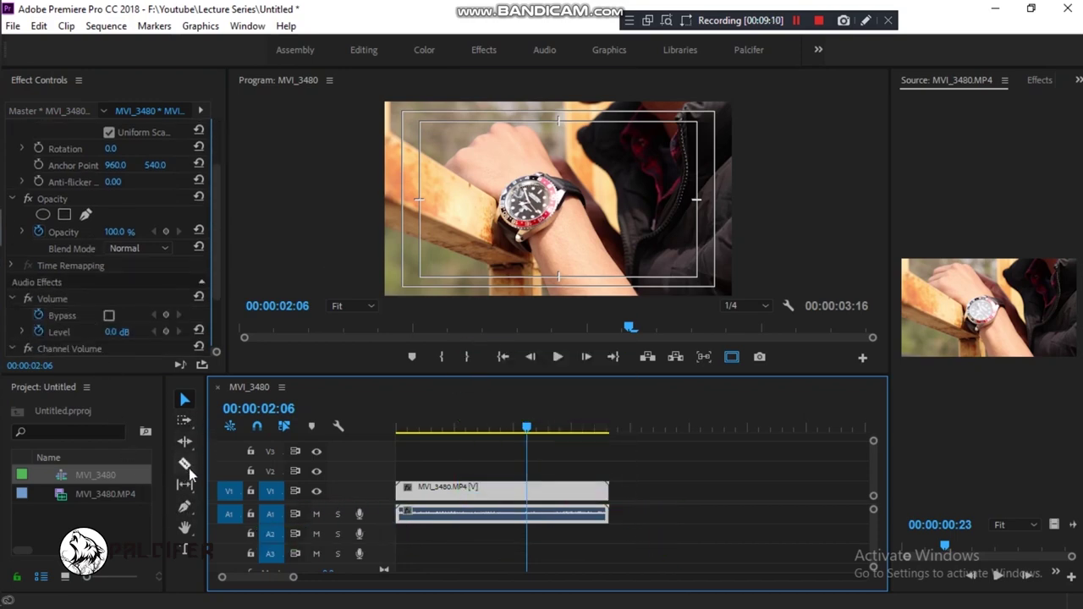
{"action": "left_click", "coordinate": [315, 492]}
{"action": "left_click", "coordinate": [317, 514]}
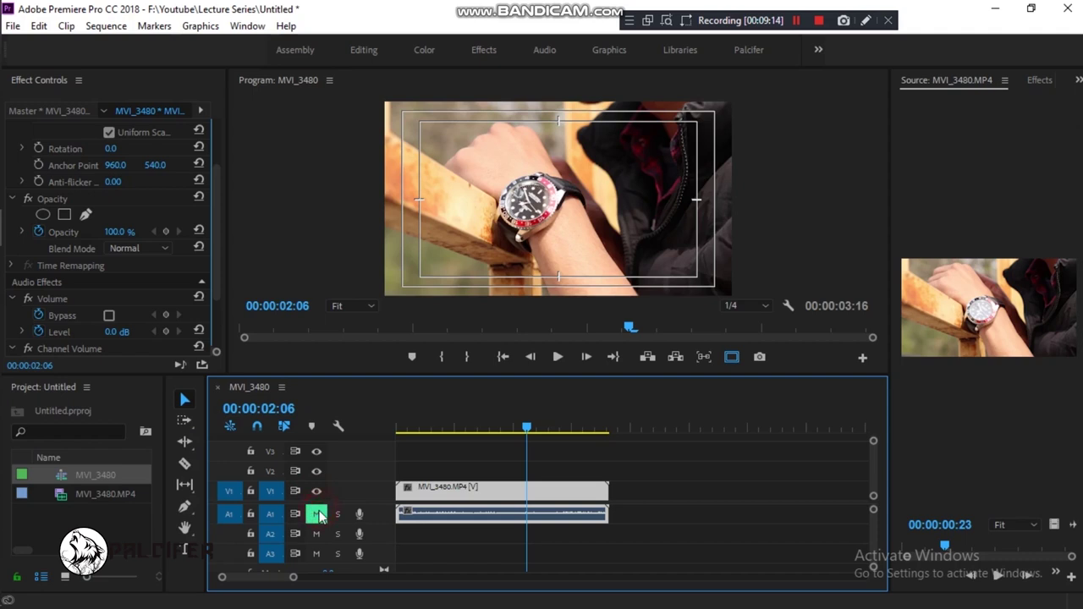
{"action": "left_click", "coordinate": [317, 515]}
{"action": "left_click", "coordinate": [795, 20]}
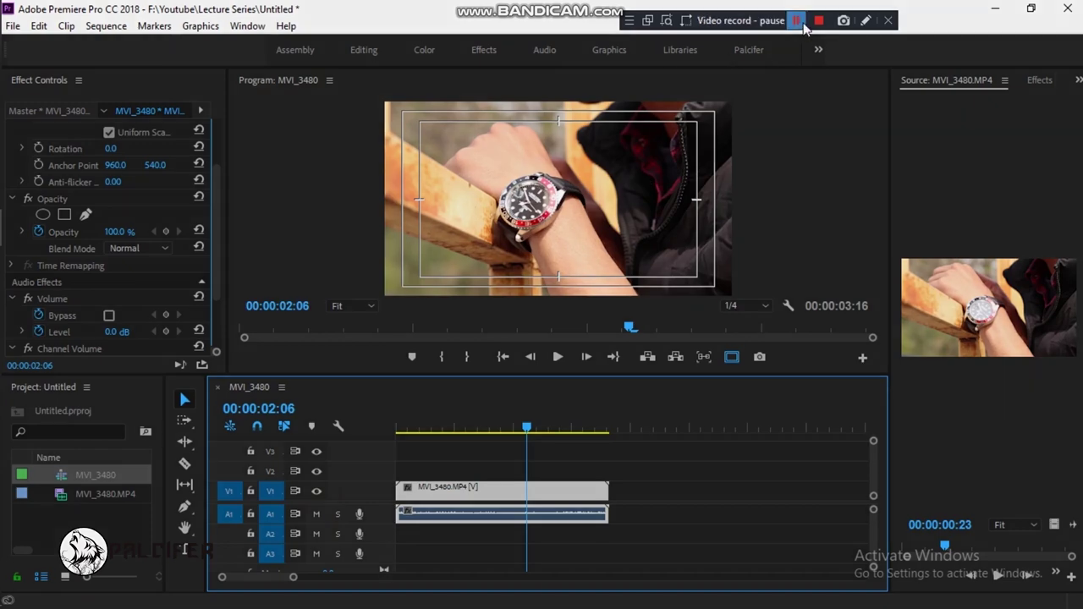